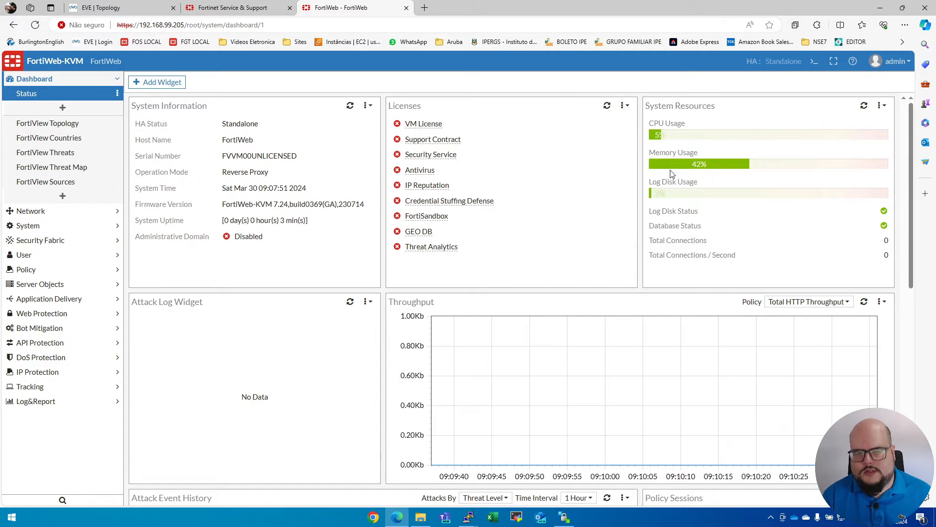
Review the status dashboard's widgets, from throughput and attack history down to the Operation port panel.
{"action": "scroll", "coordinate": [573, 252], "scroll_direction": "down", "scroll_amount": 3}
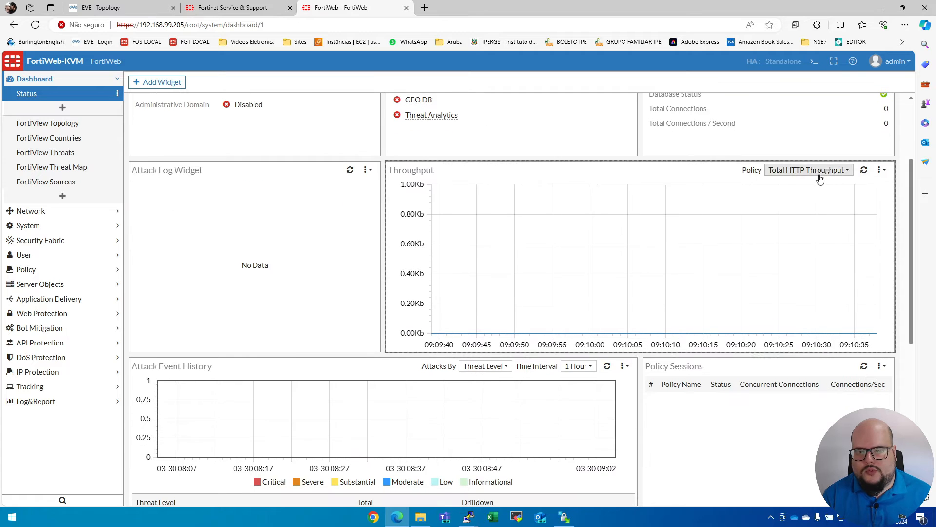
{"action": "left_click", "coordinate": [829, 171]}
{"action": "left_click", "coordinate": [829, 182]}
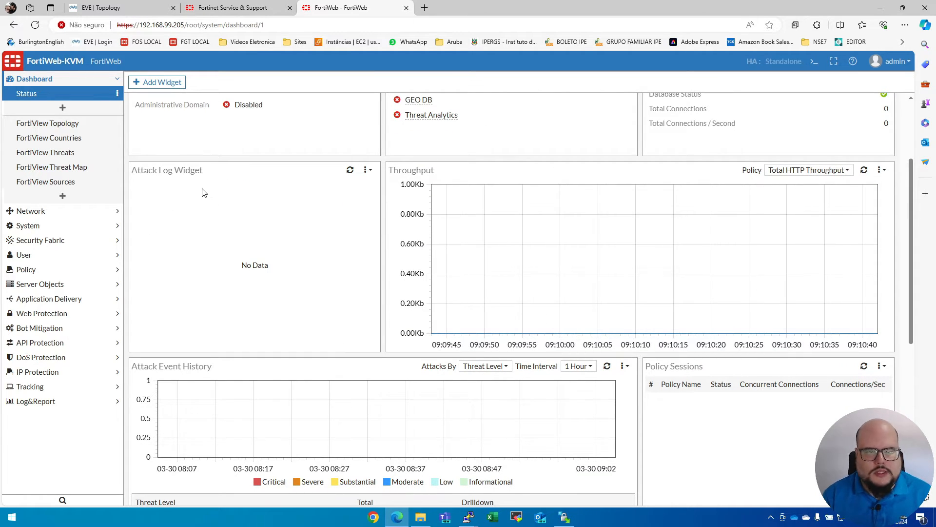
{"action": "scroll", "coordinate": [253, 224], "scroll_direction": "down", "scroll_amount": 6}
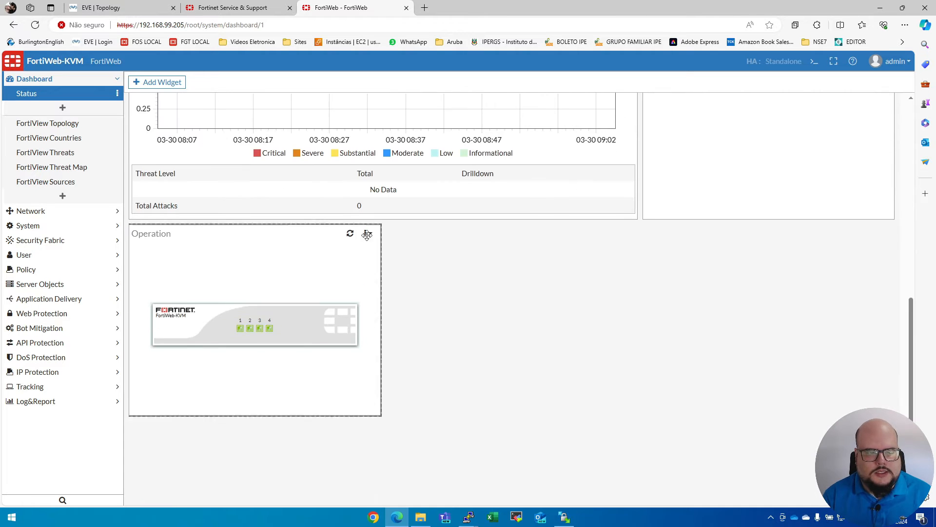
{"action": "scroll", "coordinate": [371, 216], "scroll_direction": "up", "scroll_amount": 2}
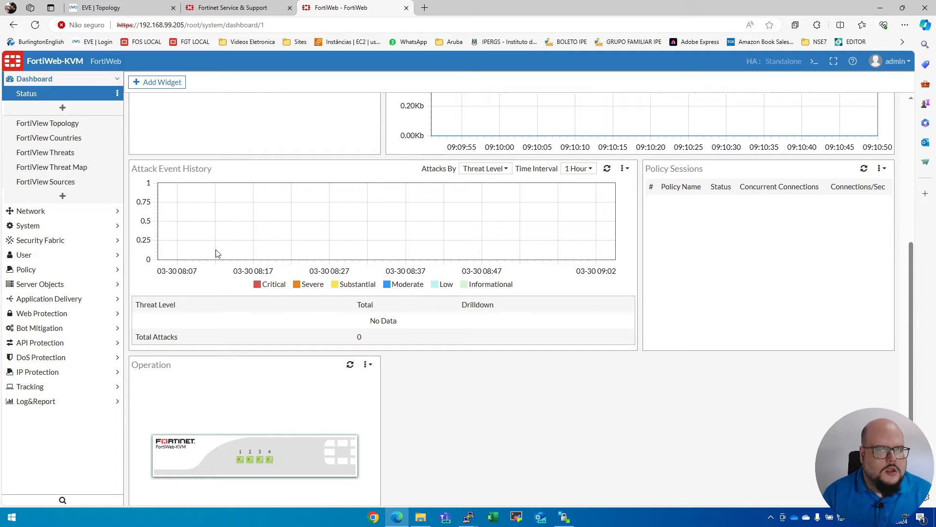
{"action": "scroll", "coordinate": [354, 224], "scroll_direction": "up", "scroll_amount": 6}
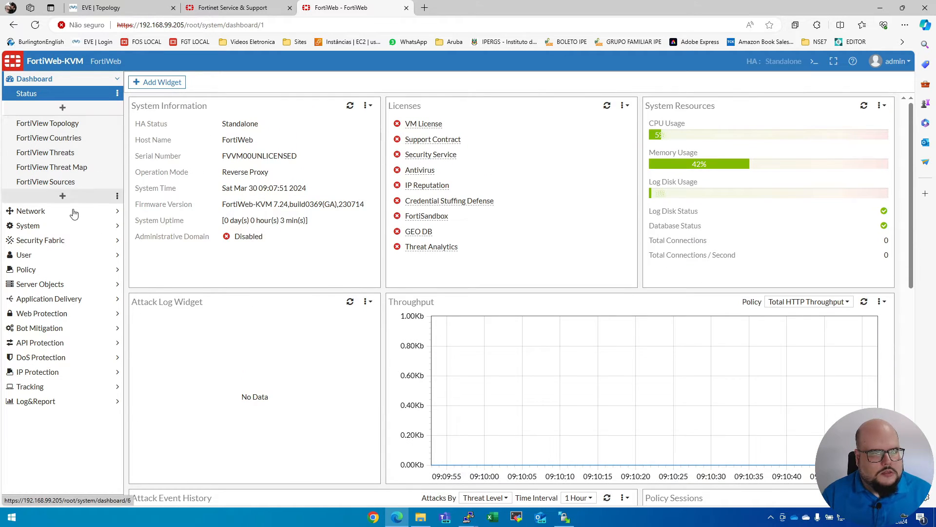
Examine the Network settings pages in order: Interface, Virtual IP, Route, DNS and Packet Capture.
{"action": "left_click", "coordinate": [56, 212]}
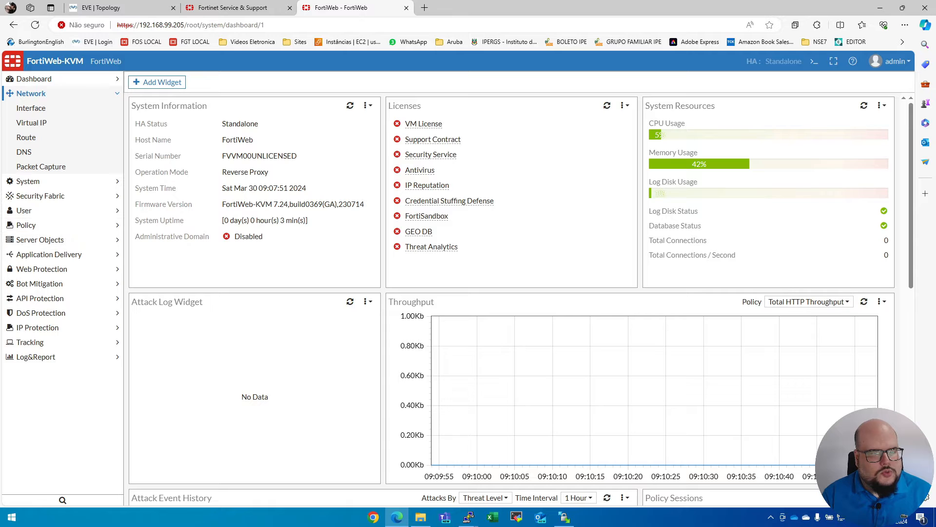
{"action": "left_click", "coordinate": [60, 108]}
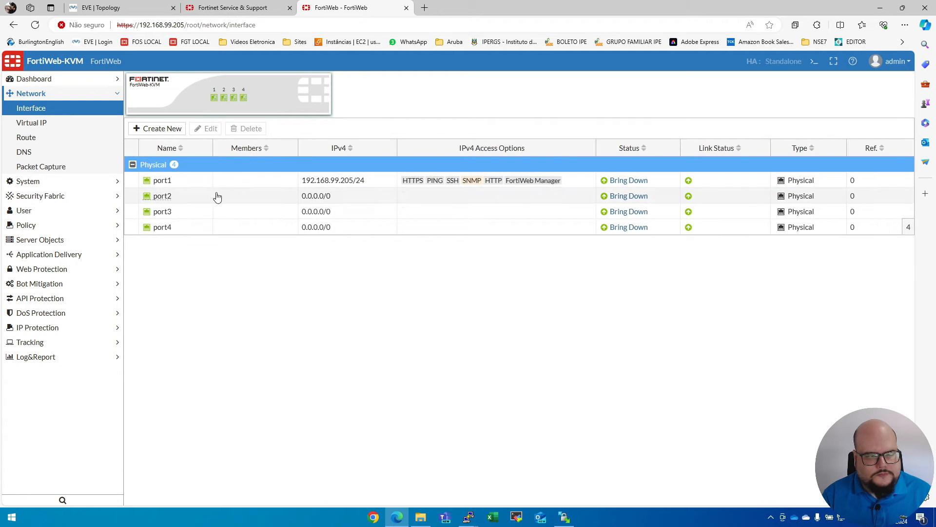
{"action": "left_click", "coordinate": [54, 124]}
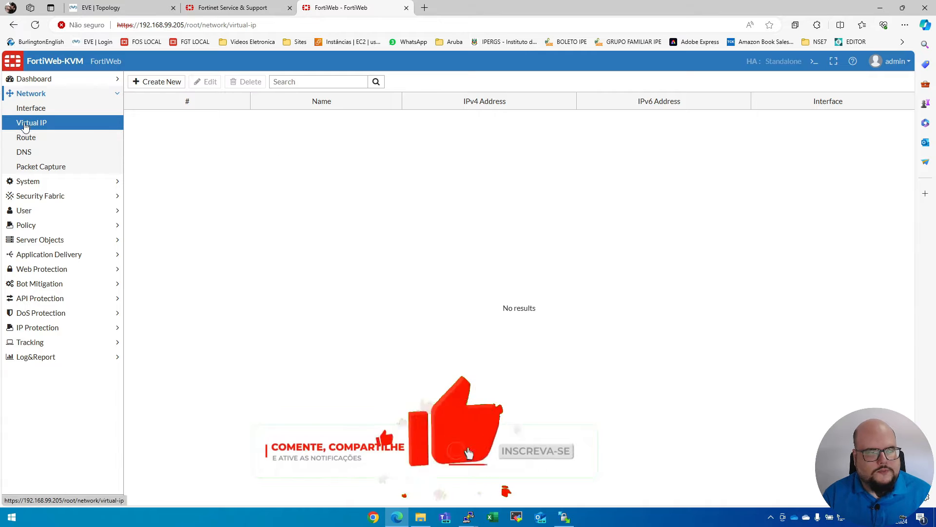
{"action": "left_click", "coordinate": [39, 138]}
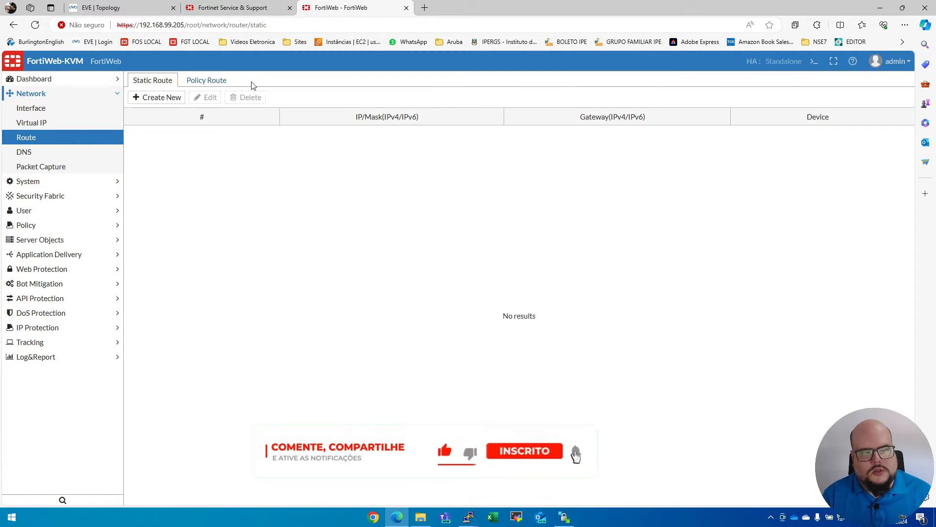
{"action": "left_click", "coordinate": [69, 155]}
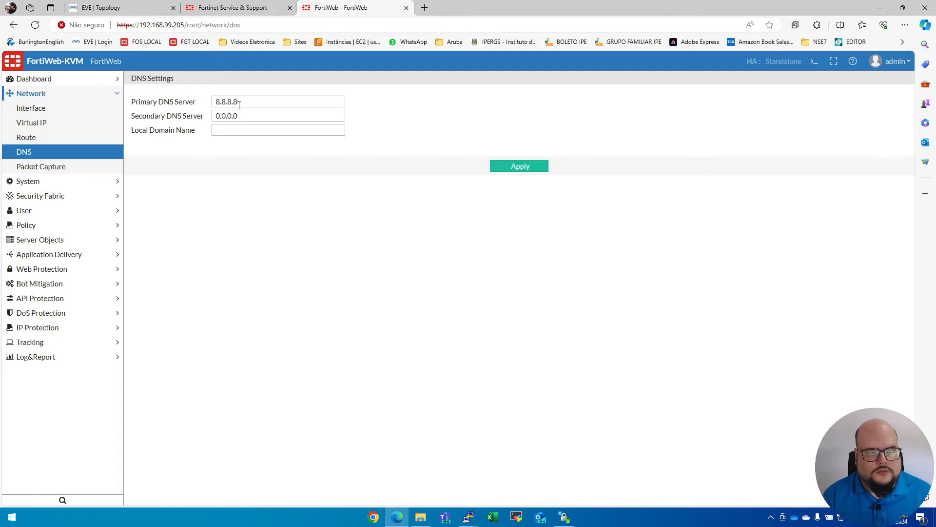
{"action": "left_click", "coordinate": [87, 168]}
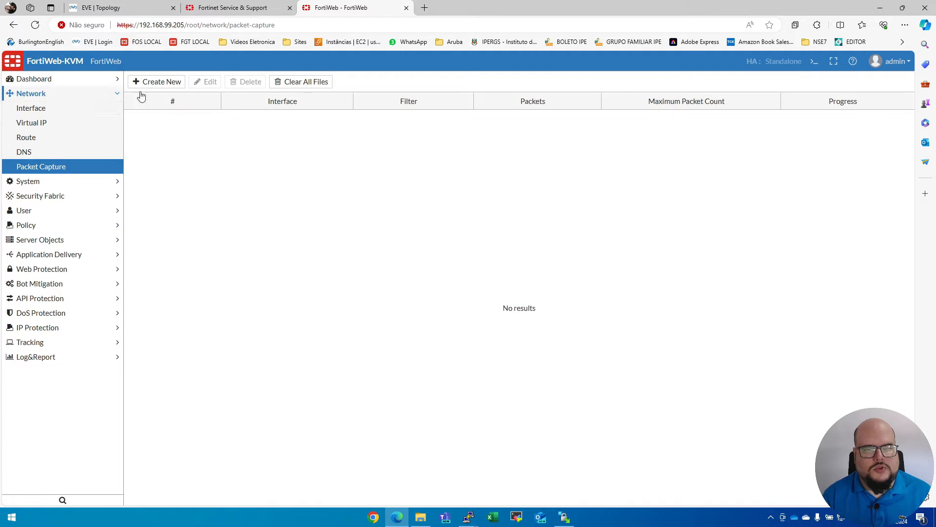
Examine the system's Global Resources usage and limits for the Network and User categories, including User Group.
{"action": "left_click", "coordinate": [59, 182]}
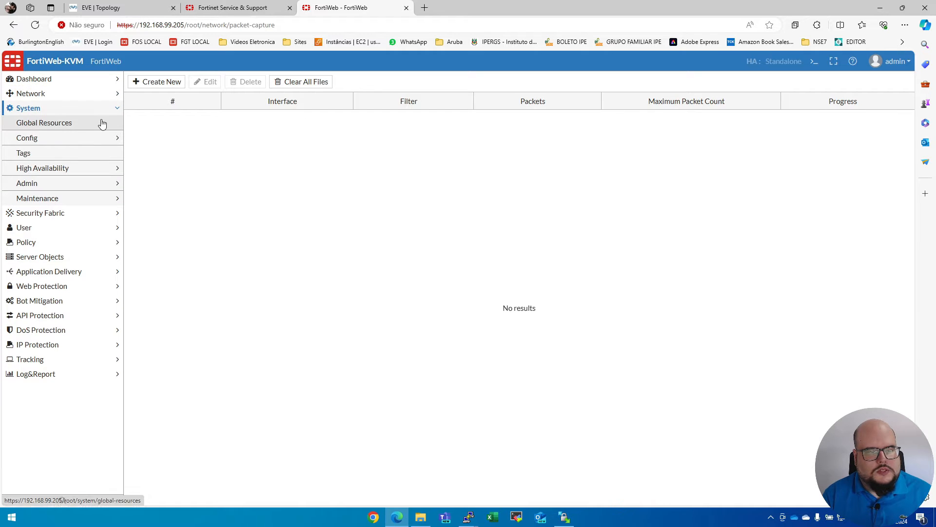
{"action": "left_click", "coordinate": [73, 123]}
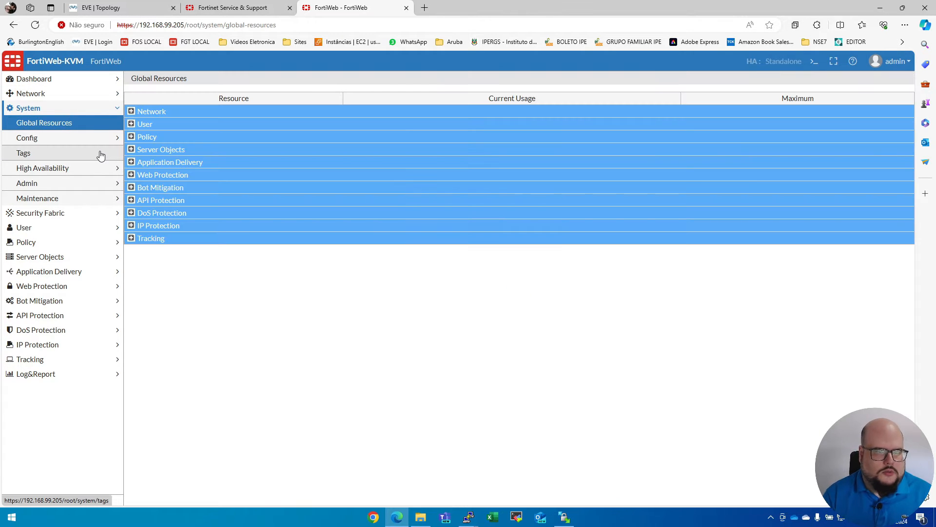
{"action": "left_click", "coordinate": [176, 112]}
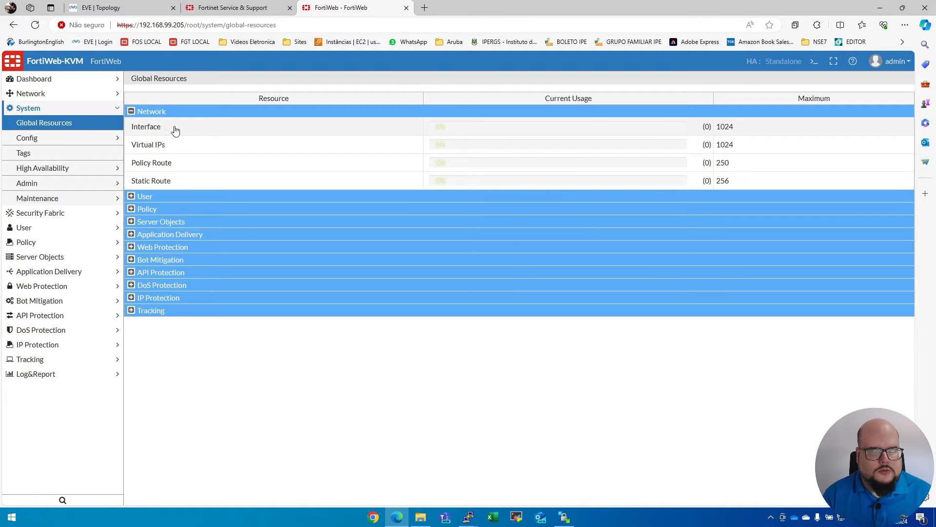
{"action": "left_click", "coordinate": [134, 198]}
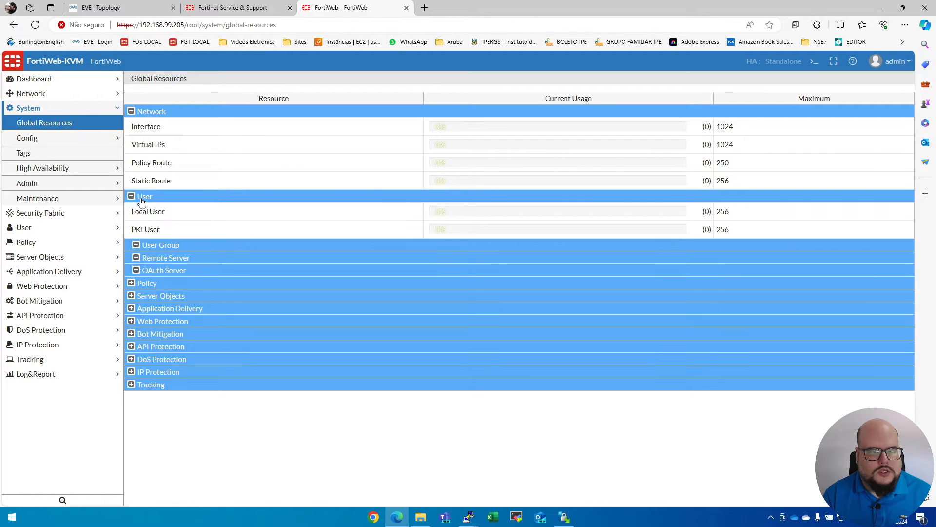
{"action": "left_click", "coordinate": [155, 247]}
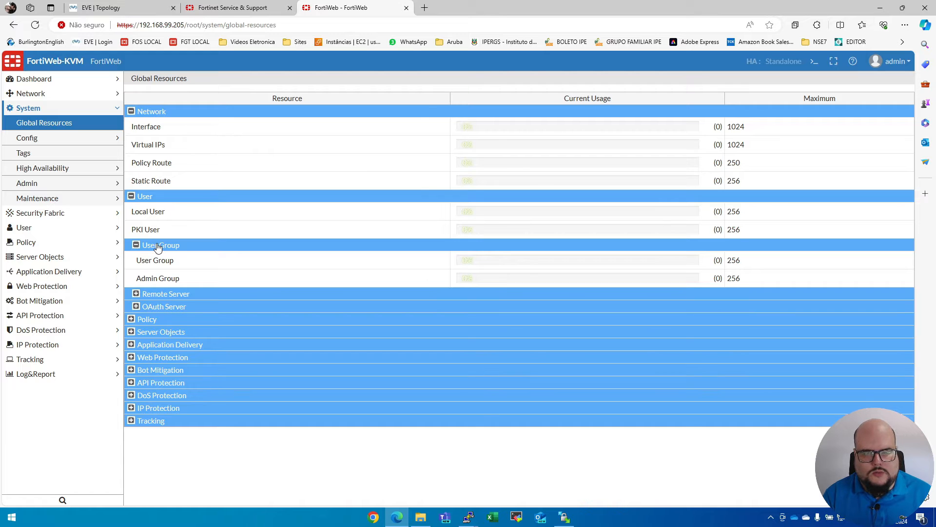
{"action": "left_click", "coordinate": [157, 247]}
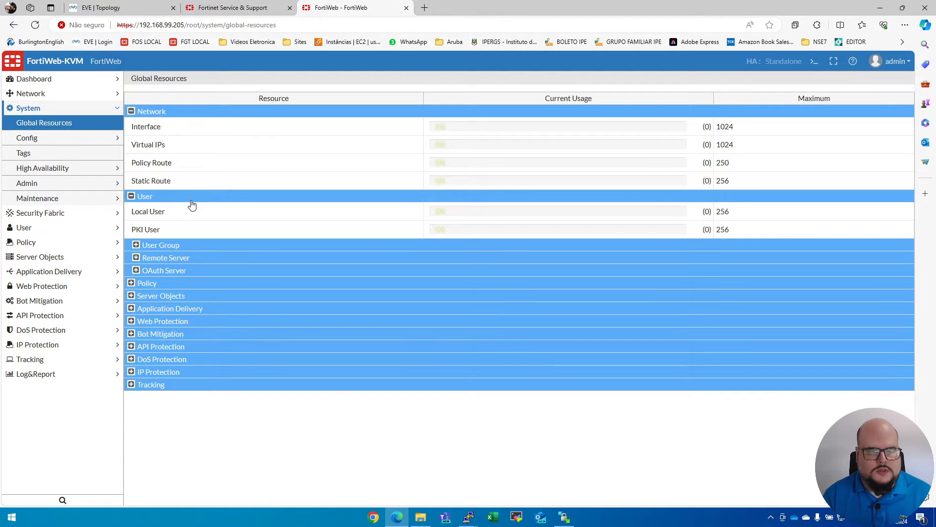
Check the available operation modes in the system's Operation configuration without changing the selected mode.
{"action": "left_click", "coordinate": [38, 140]}
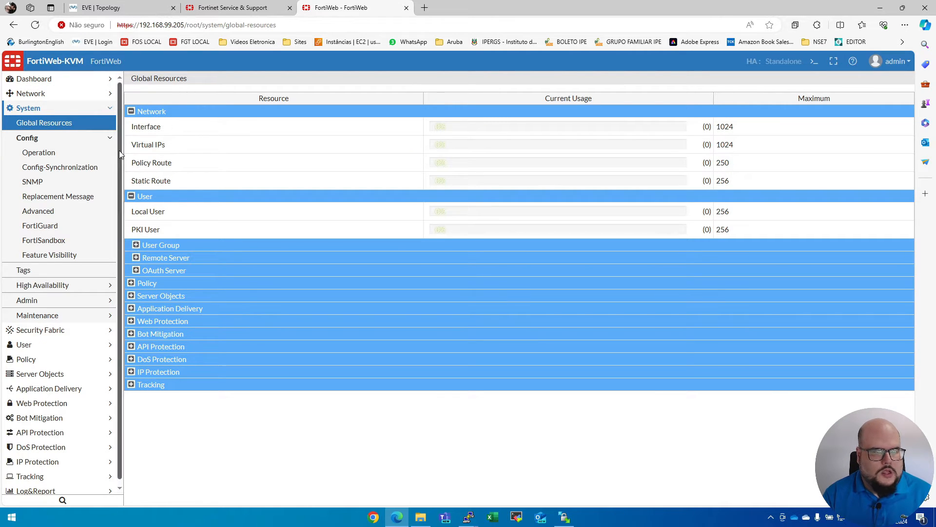
{"action": "left_click", "coordinate": [38, 153]}
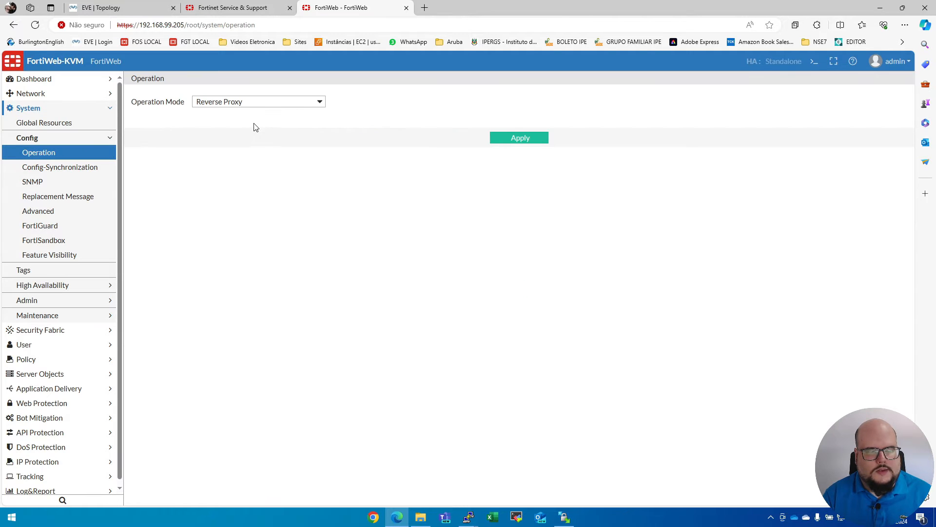
{"action": "left_click", "coordinate": [298, 103]}
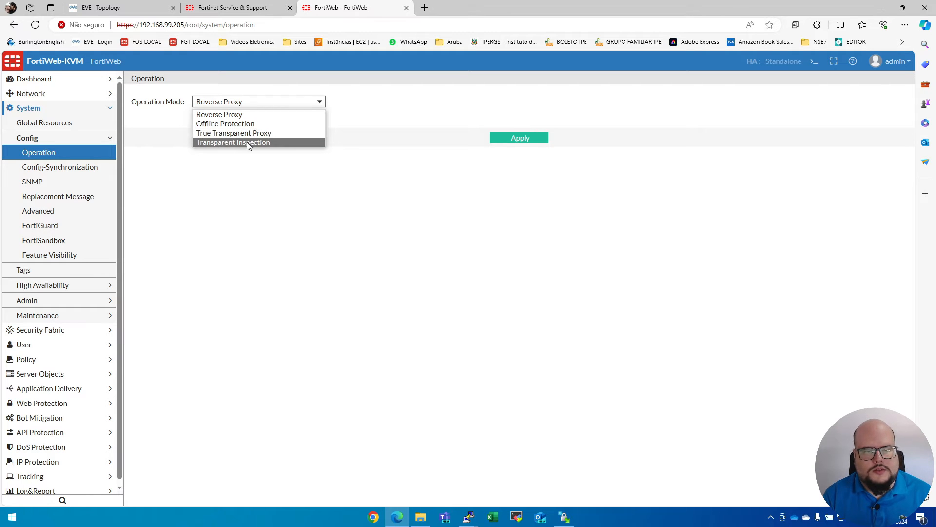
{"action": "left_click", "coordinate": [281, 183]}
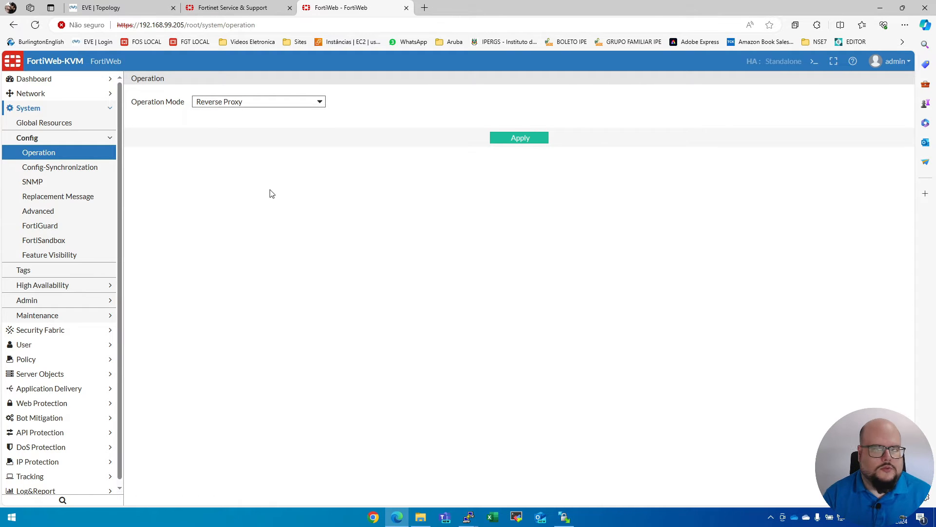
Review the system configuration pages for Config-Synchronization, SNMP and Advanced settings.
{"action": "left_click", "coordinate": [65, 167]}
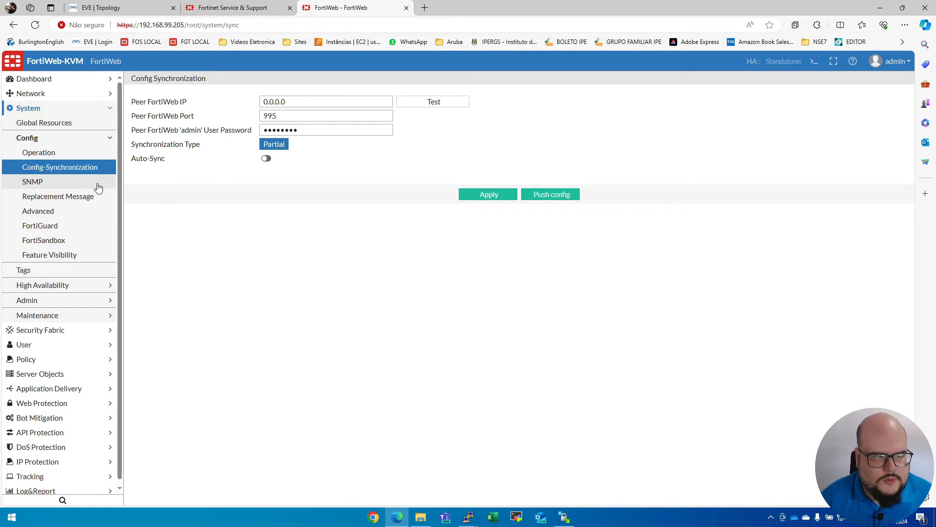
{"action": "left_click", "coordinate": [73, 187]}
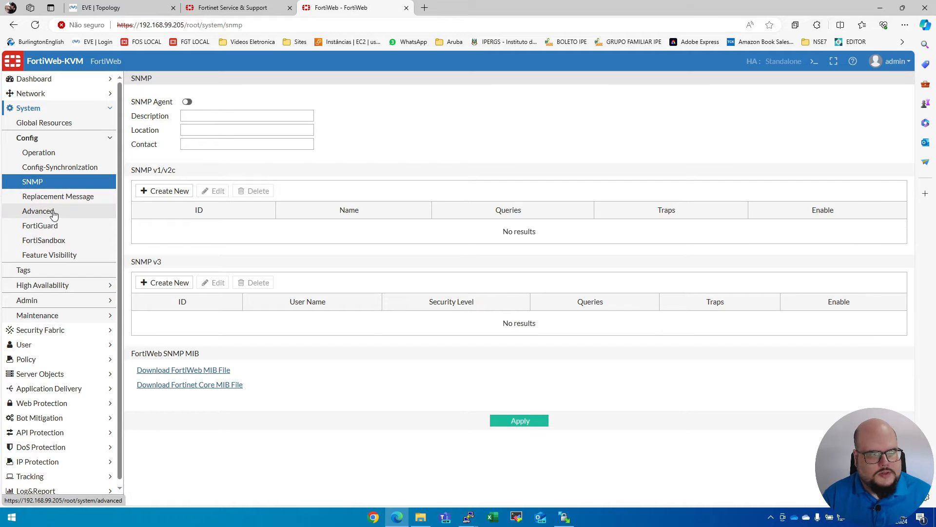
{"action": "left_click", "coordinate": [40, 215]}
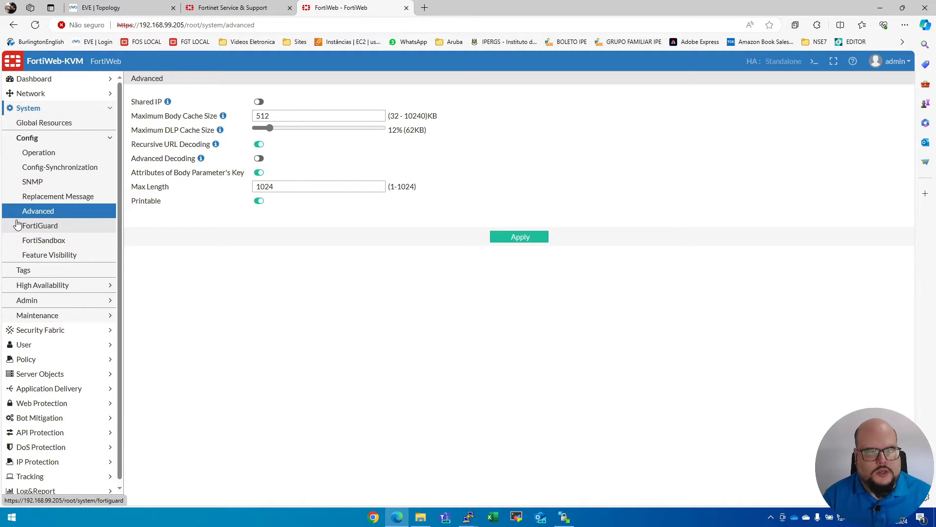
Examine the FortiGuard page's license information, update service options and virus database settings.
{"action": "left_click", "coordinate": [66, 225]}
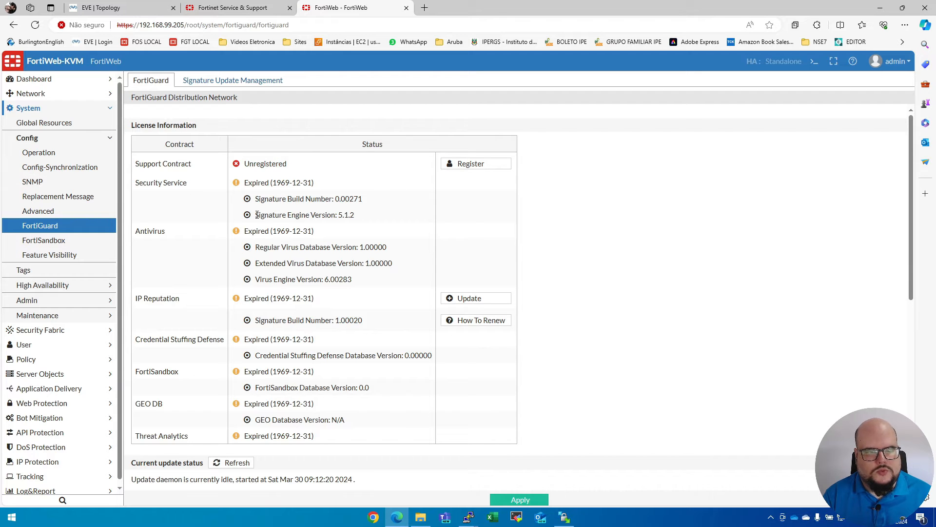
{"action": "scroll", "coordinate": [257, 214], "scroll_direction": "down", "scroll_amount": 7}
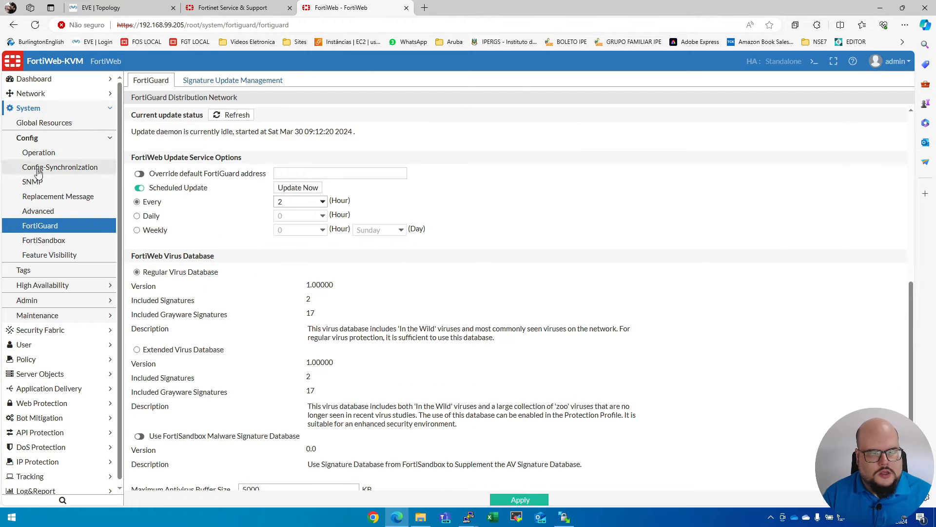
{"action": "scroll", "coordinate": [255, 201], "scroll_direction": "up", "scroll_amount": 2}
{"action": "scroll", "coordinate": [256, 227], "scroll_direction": "down", "scroll_amount": 1}
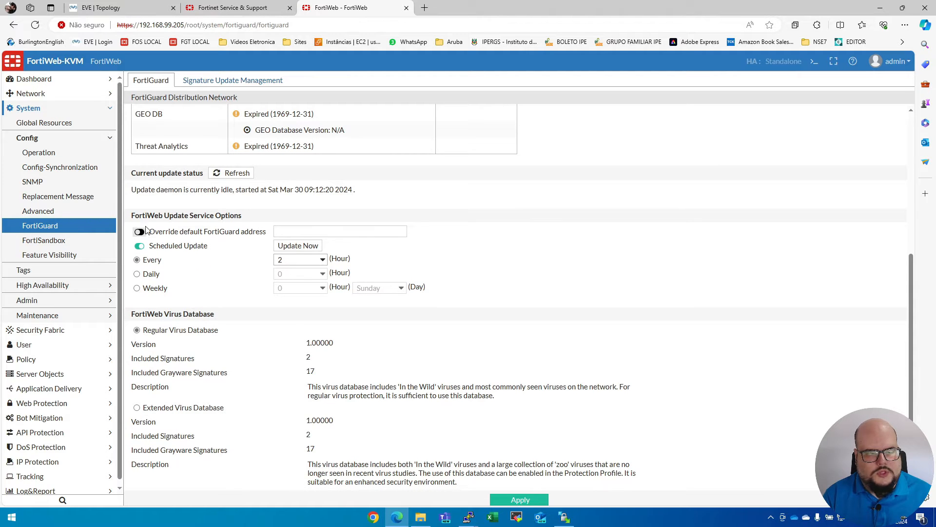
{"action": "scroll", "coordinate": [237, 275], "scroll_direction": "down", "scroll_amount": 2}
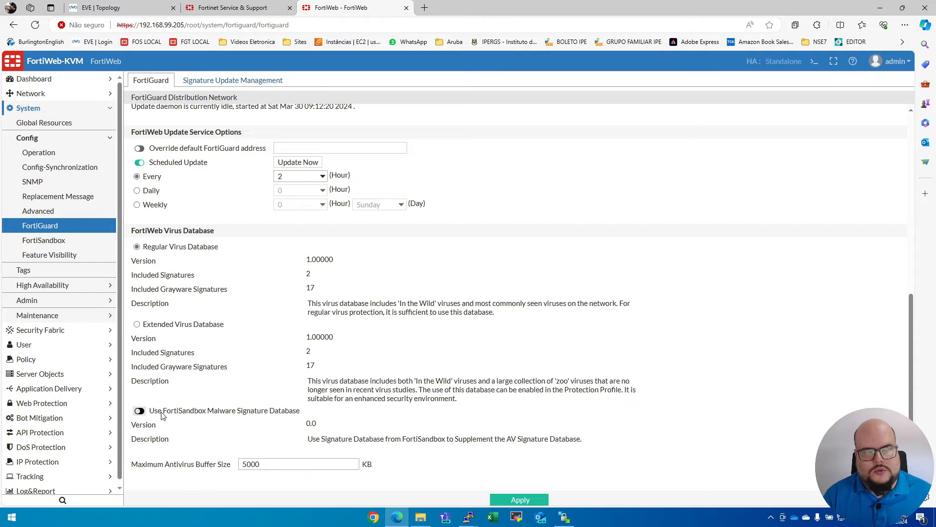
Review the FortiSandbox and Feature Visibility pages, and check the available High Availability modes without changing the mode.
{"action": "left_click", "coordinate": [43, 240]}
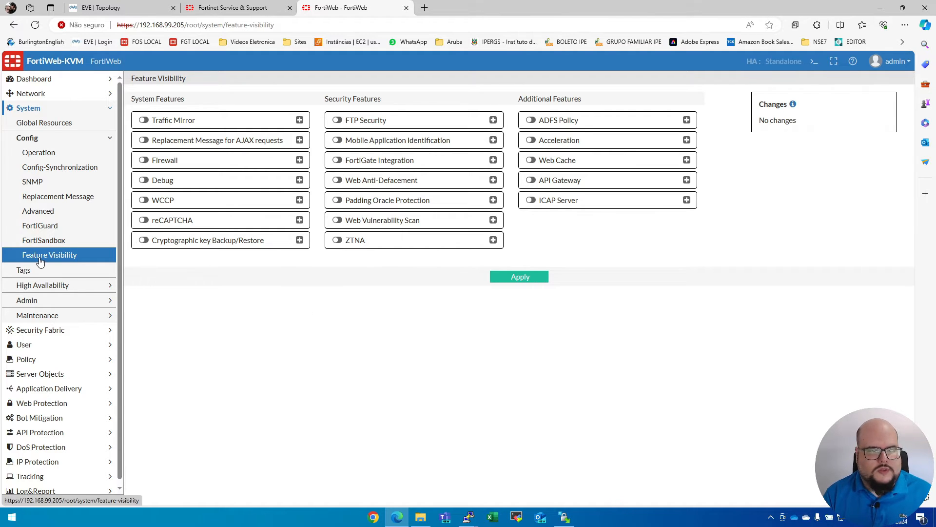
{"action": "left_click", "coordinate": [29, 285]}
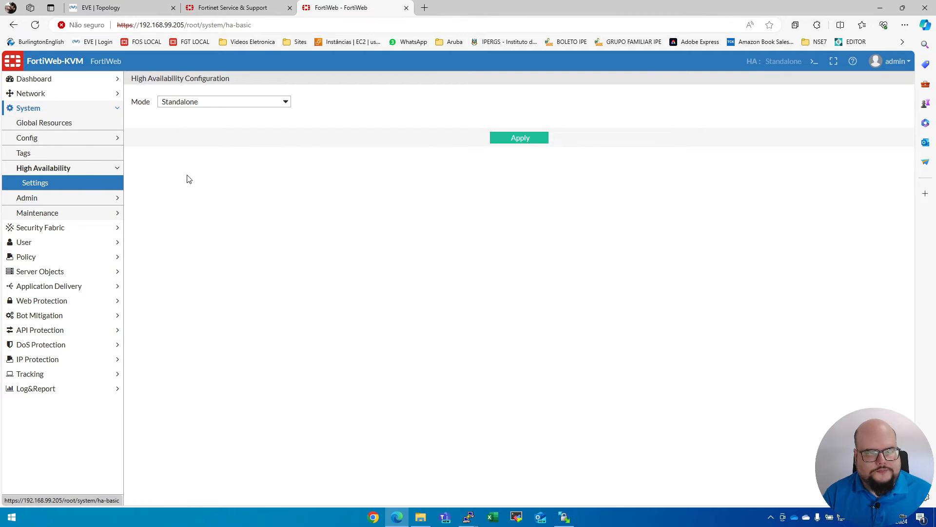
{"action": "left_click", "coordinate": [224, 102]}
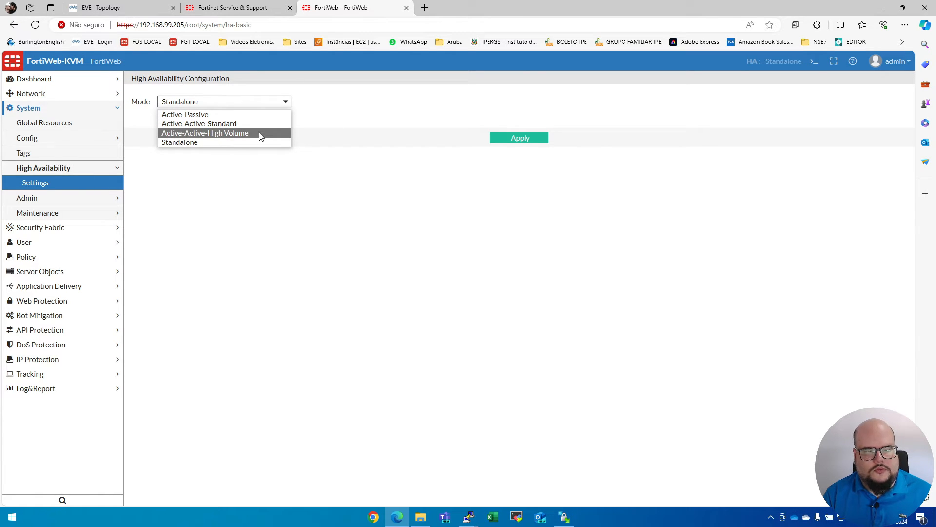
{"action": "left_click", "coordinate": [257, 188]}
Inspect the local admin account's entry in the administrators list, and open the administrator profiles page.
{"action": "left_click", "coordinate": [62, 195]}
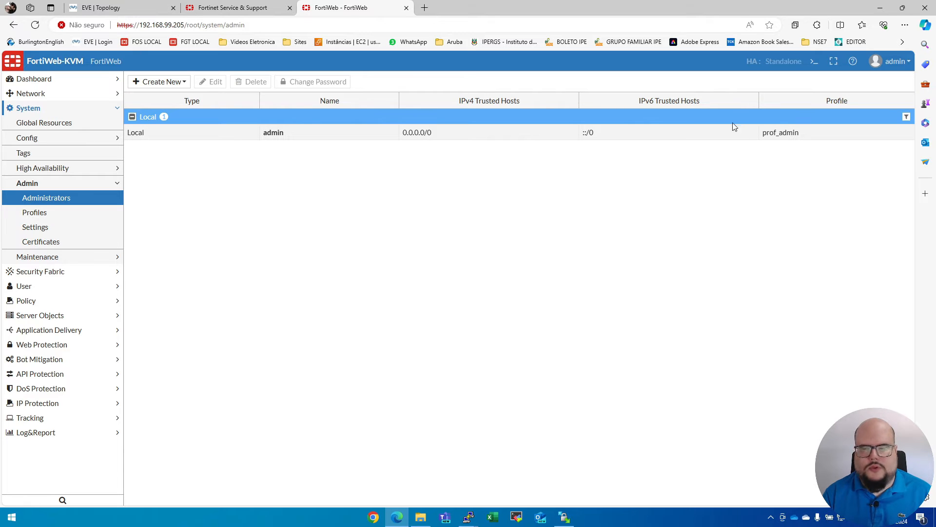
{"action": "left_click", "coordinate": [785, 139]}
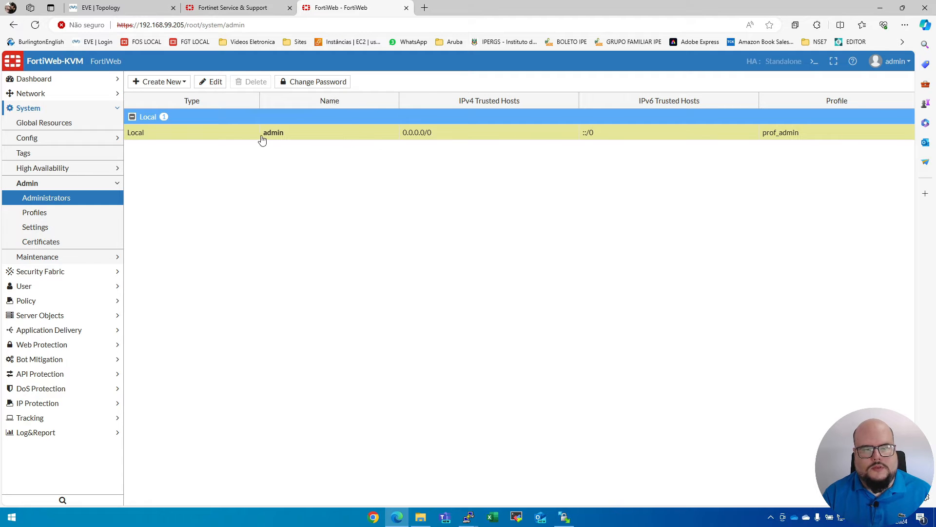
{"action": "left_click_drag", "start_coordinate": [263, 136], "coordinate": [286, 138]}
{"action": "left_click", "coordinate": [287, 178]}
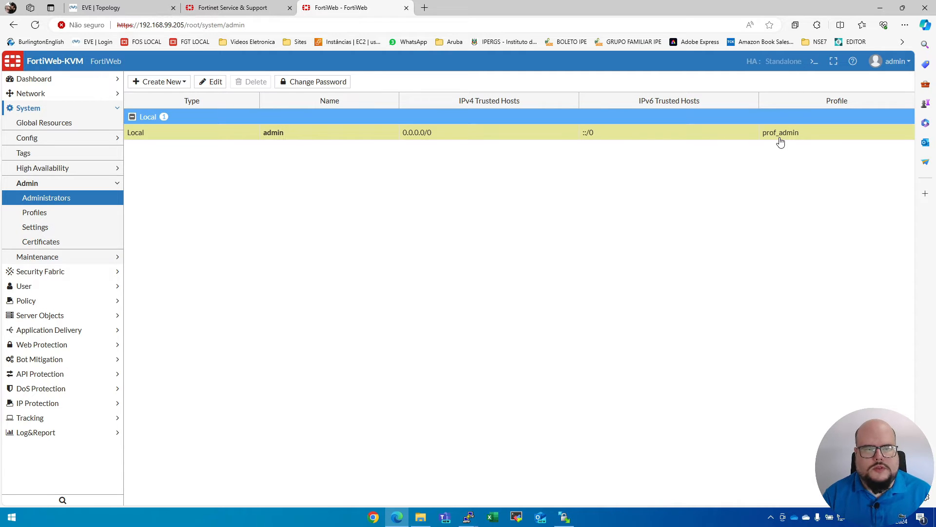
{"action": "left_click", "coordinate": [56, 212]}
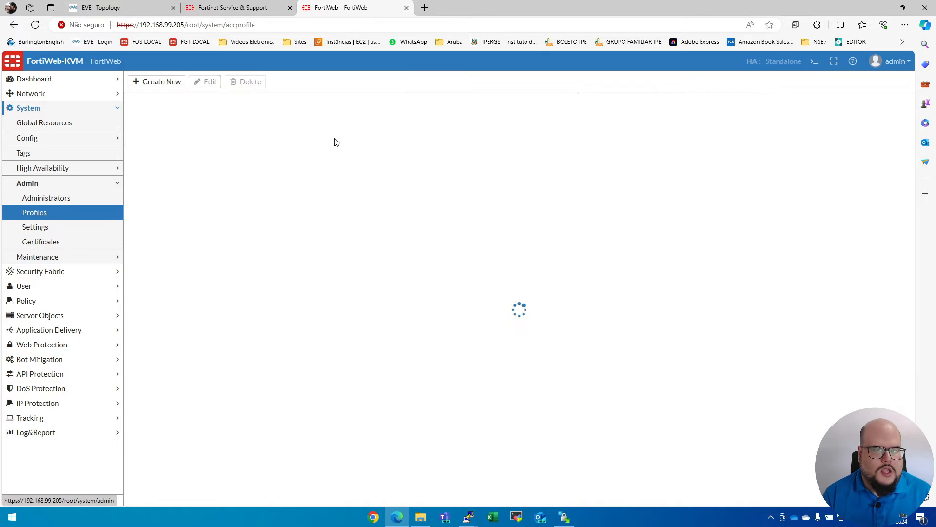
Create an administrator access profile named READ_ONLY with all permissions set to Read Only.
{"action": "left_click", "coordinate": [168, 85]}
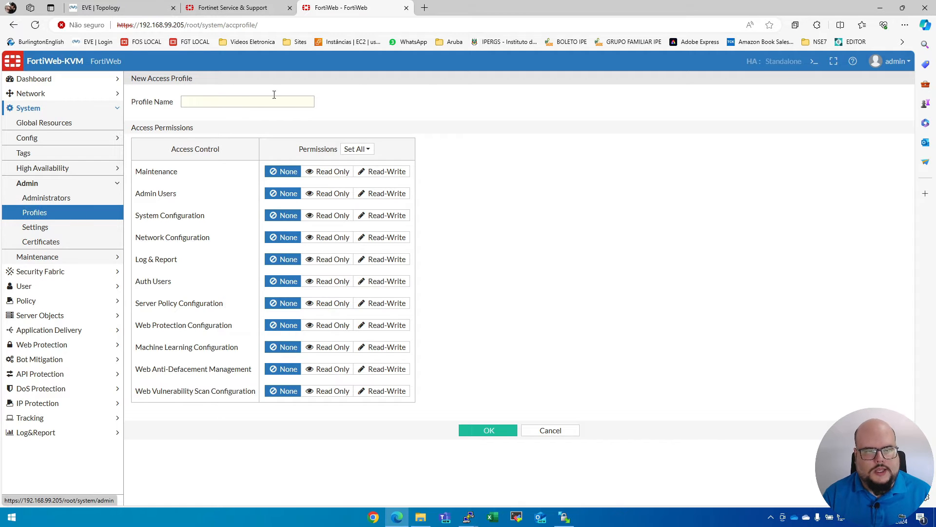
{"action": "left_click", "coordinate": [234, 102]}
{"action": "key", "text": "Caps_Lock"}
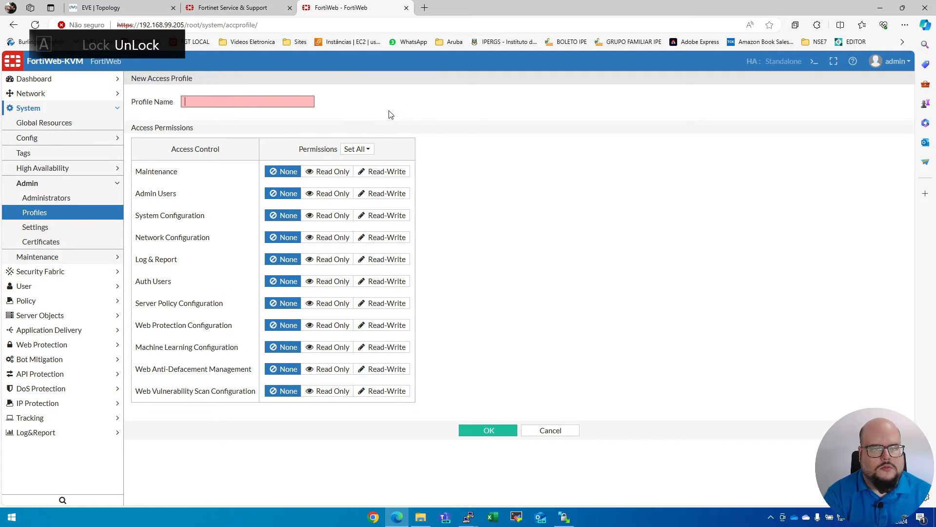
{"action": "type", "text": "READ_ONLY"}
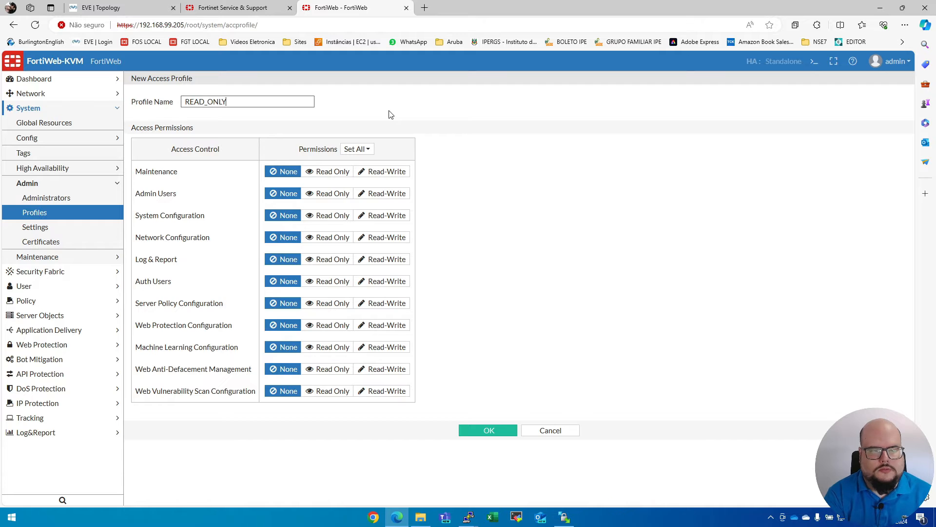
{"action": "left_click", "coordinate": [356, 149]}
{"action": "left_click", "coordinate": [368, 172]}
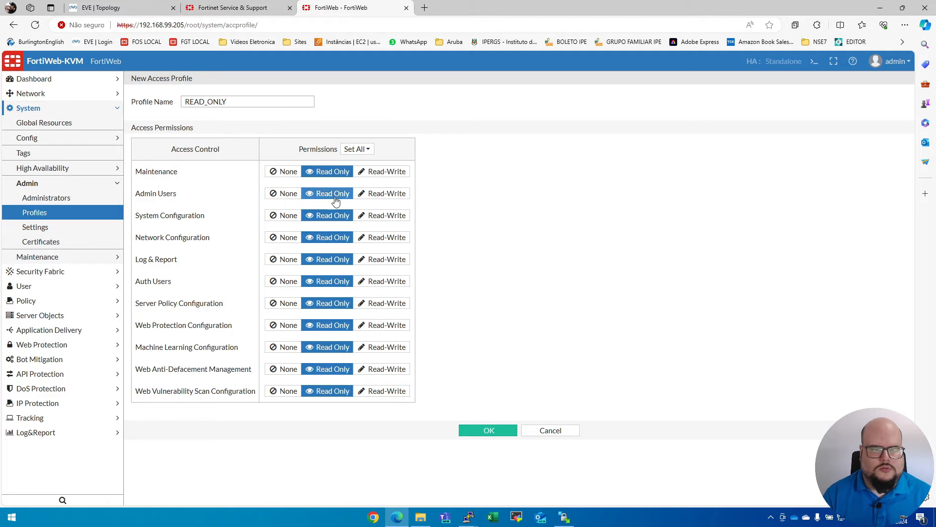
{"action": "left_click", "coordinate": [487, 430]}
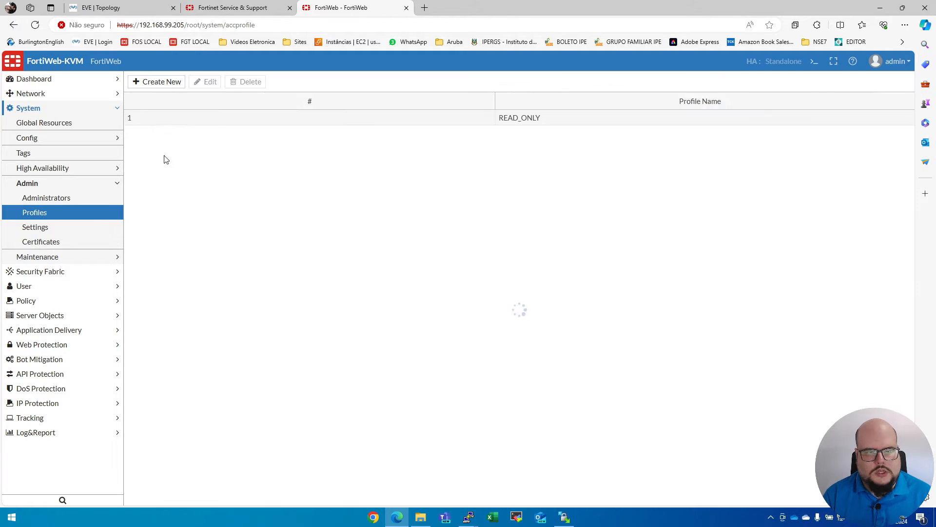
Change the host name to FWB-SECINFRA in the administrators settings.
{"action": "left_click", "coordinate": [37, 229]}
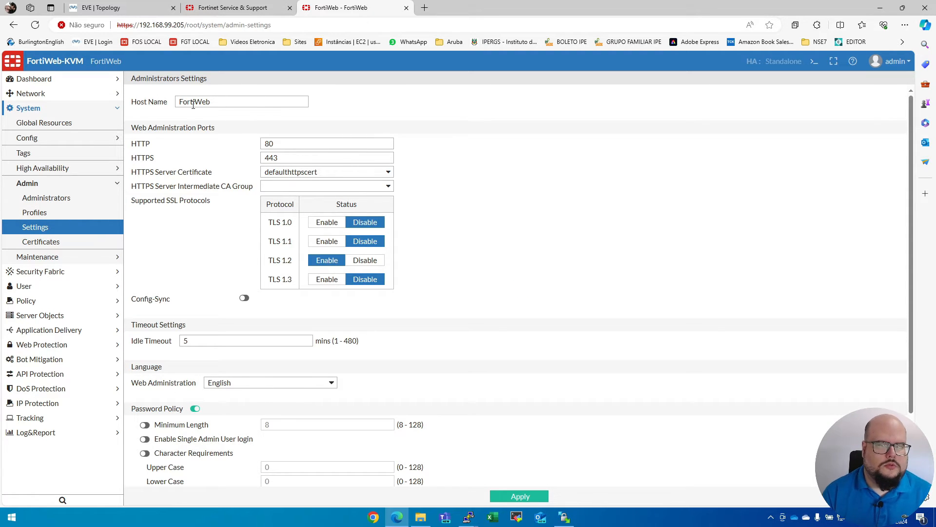
{"action": "left_click", "coordinate": [236, 103]}
{"action": "key", "text": "ctrl+a"}
{"action": "type", "text": "f"}
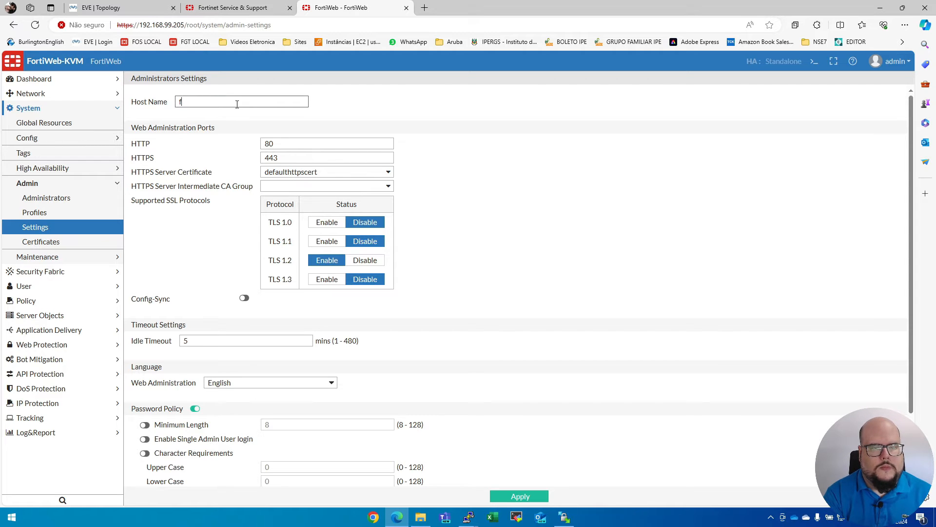
{"action": "key", "text": "BackSpace"}
{"action": "type", "text": "FWB-SECINFRA"}
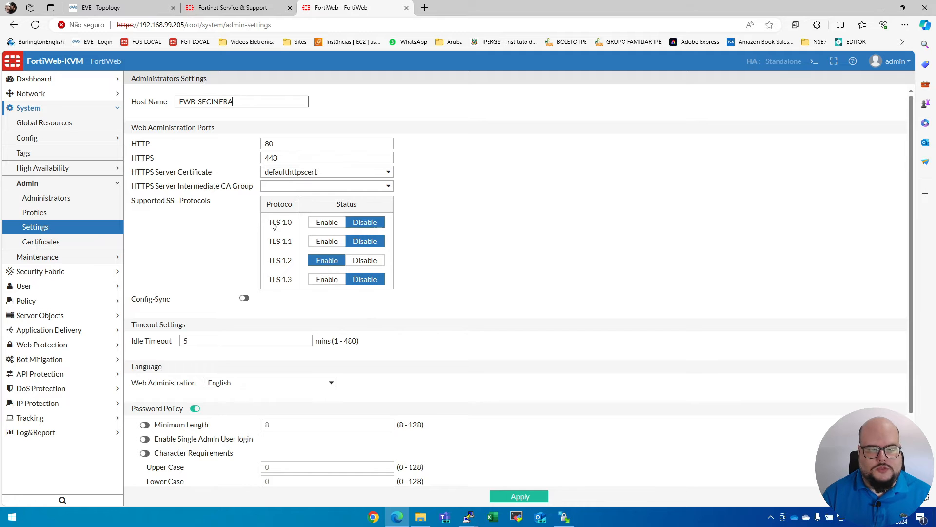
Set the administrators' idle timeout to 480 minutes, leaving Config-Sync disabled.
{"action": "scroll", "coordinate": [281, 306], "scroll_direction": "down", "scroll_amount": 2}
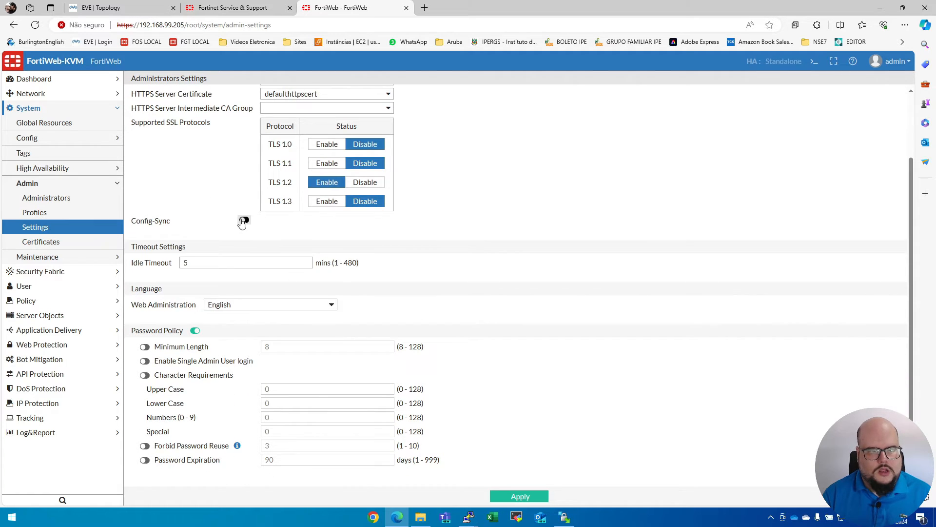
{"action": "left_click", "coordinate": [243, 220]}
{"action": "left_click", "coordinate": [243, 220]}
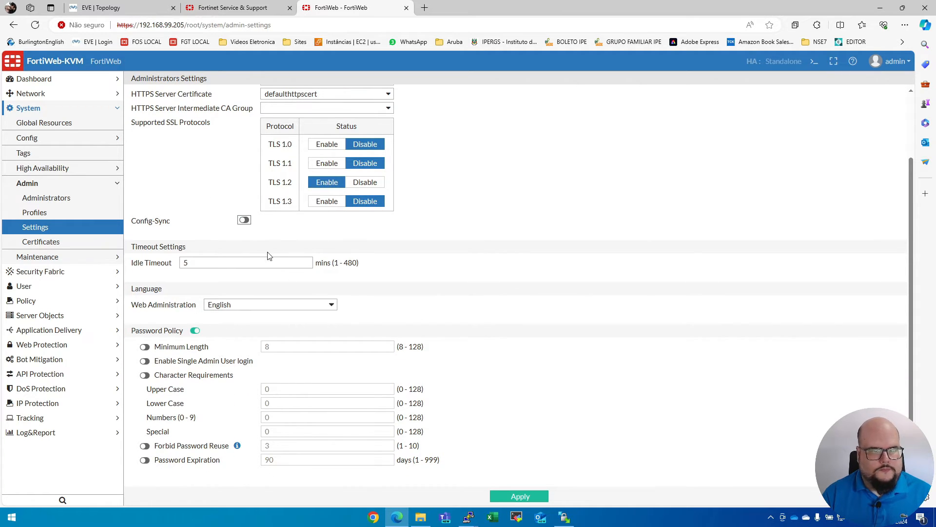
{"action": "double_click", "coordinate": [275, 263]}
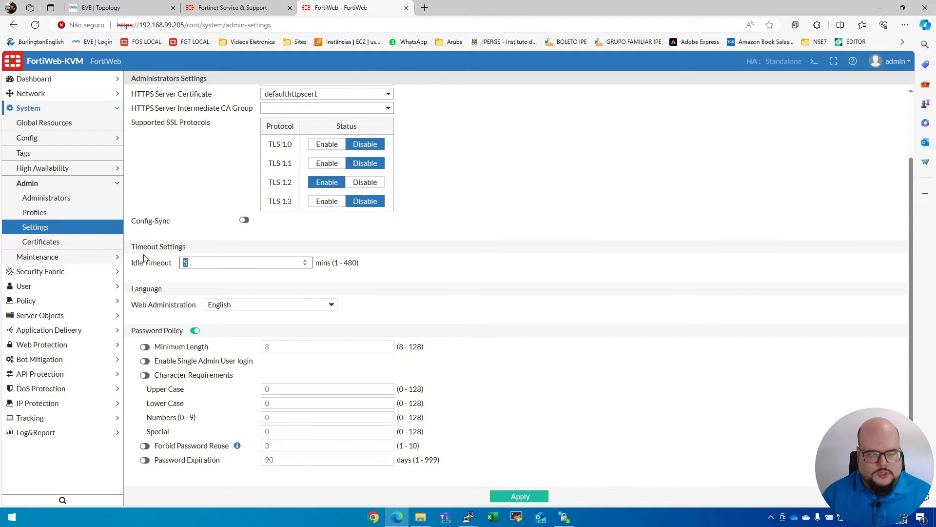
{"action": "key", "text": "Num_Lock"}
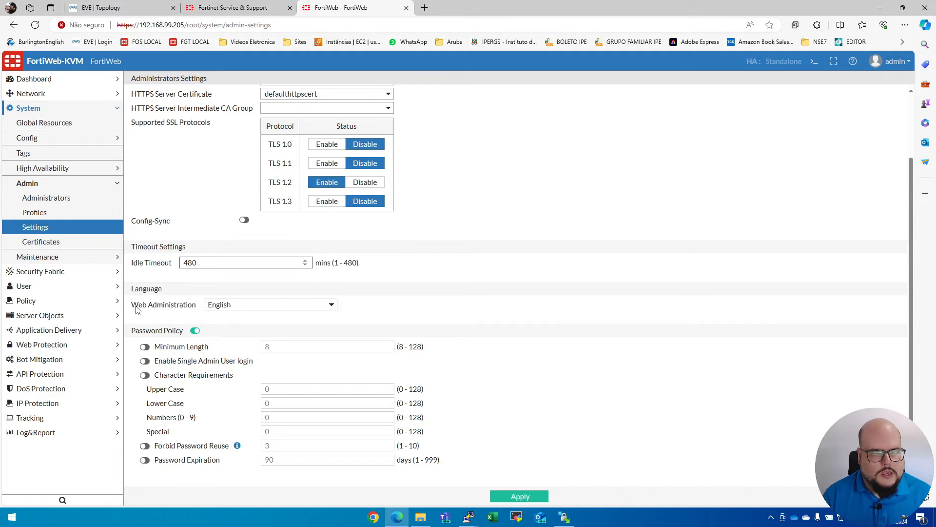
Check the available web administration languages, keeping English selected.
{"action": "left_click", "coordinate": [282, 304]}
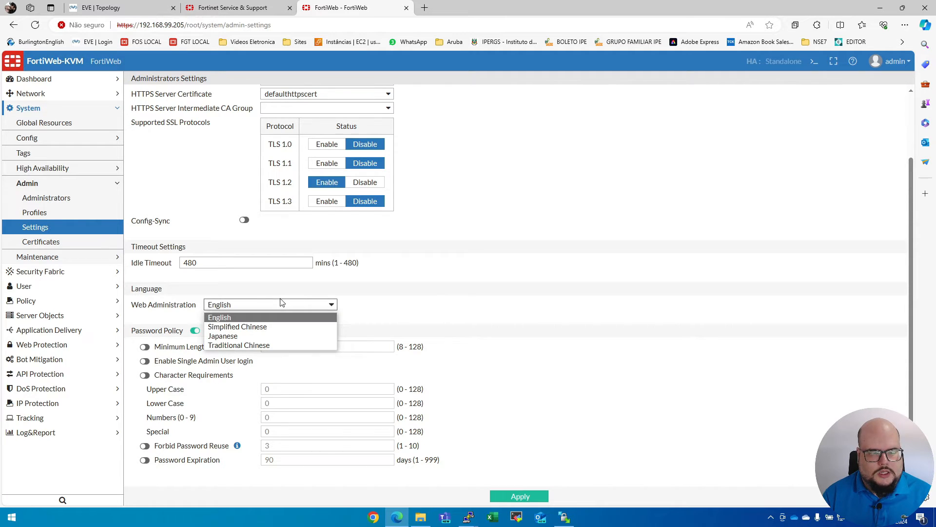
{"action": "left_click", "coordinate": [231, 304]}
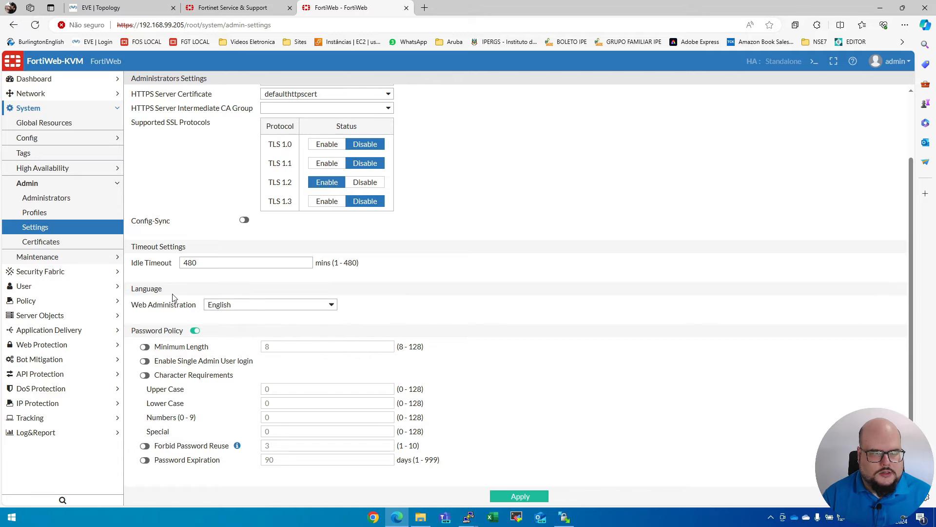
{"action": "left_click", "coordinate": [256, 304]}
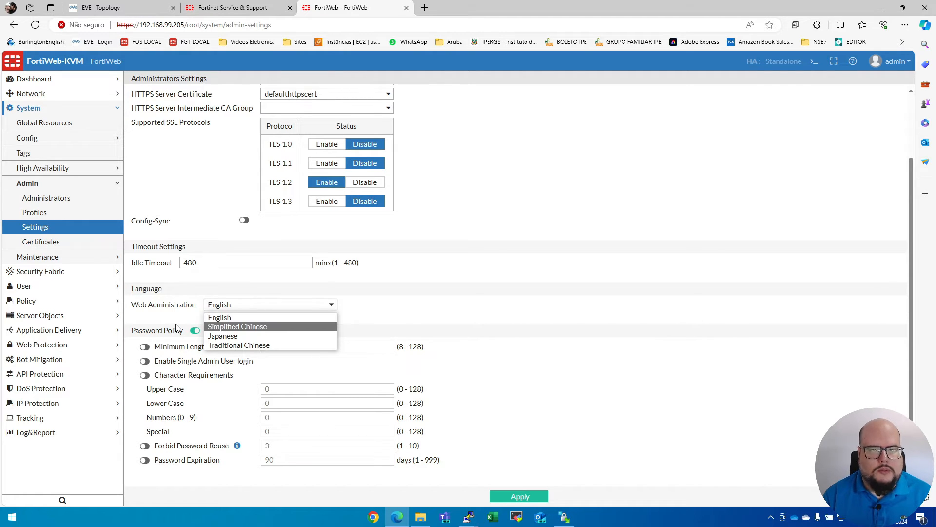
{"action": "left_click", "coordinate": [478, 283]}
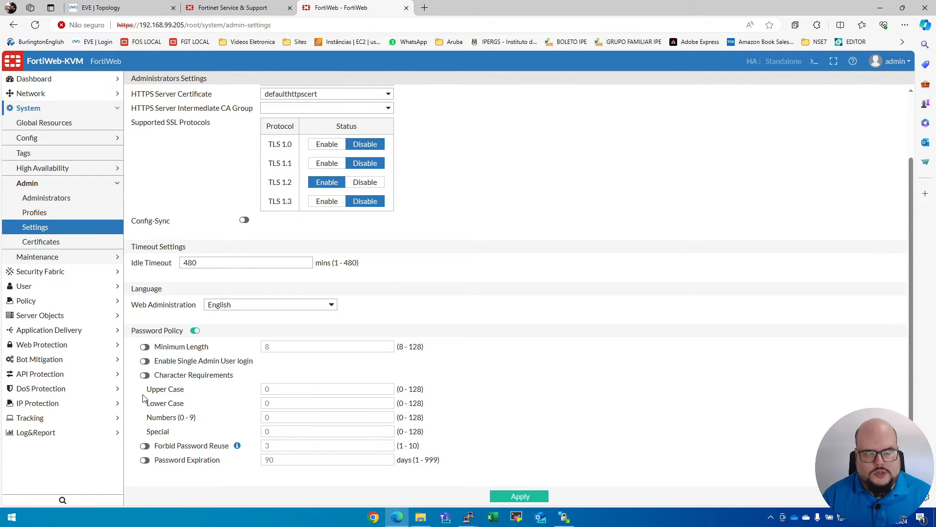
Try password character requirements of 3 upper case, 3 lower case, 2 numbers and 3 special characters, and switch the requirements back off.
{"action": "left_click", "coordinate": [144, 375]}
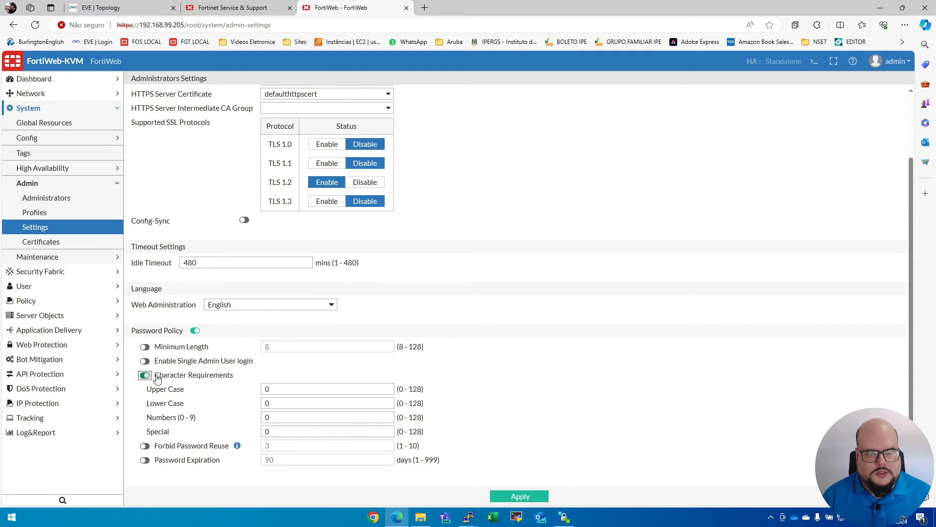
{"action": "double_click", "coordinate": [275, 389]}
{"action": "type", "text": "3"}
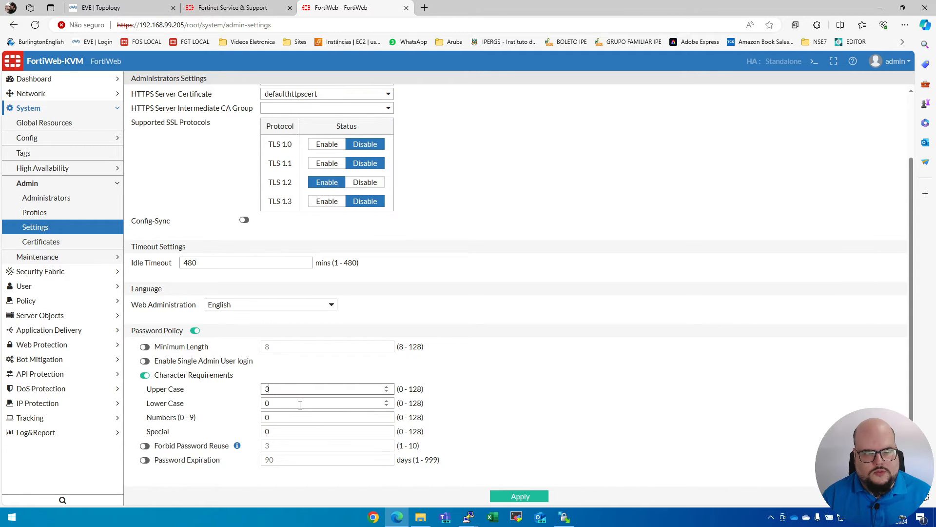
{"action": "double_click", "coordinate": [298, 402]}
{"action": "type", "text": "3"}
{"action": "left_click", "coordinate": [262, 417]}
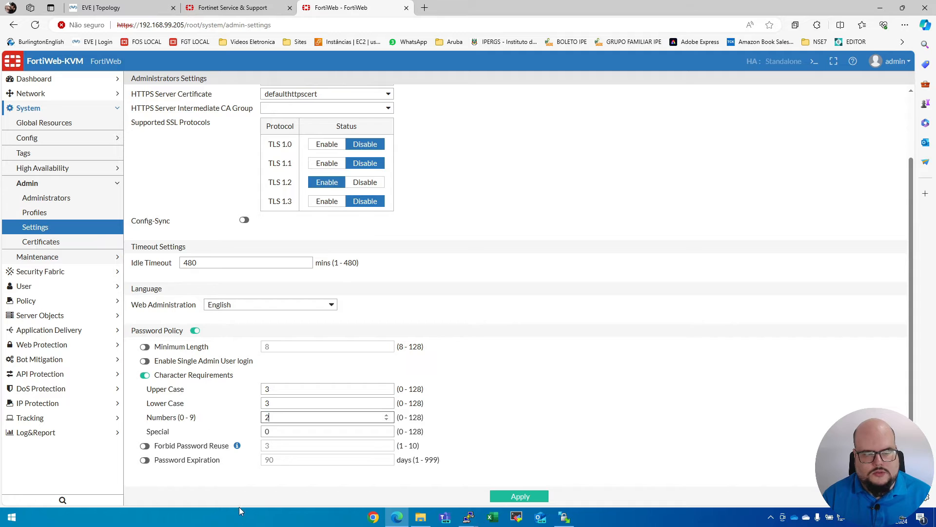
{"action": "double_click", "coordinate": [287, 432]}
{"action": "type", "text": "3"}
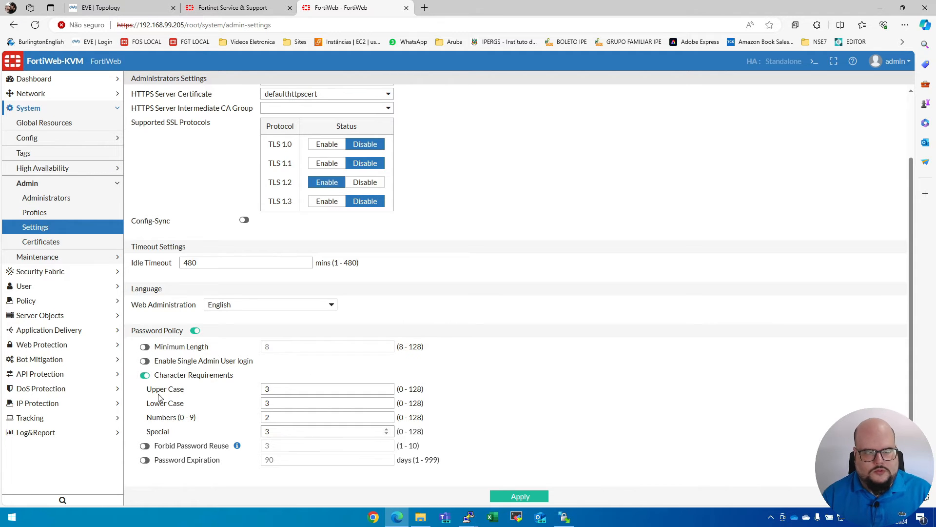
{"action": "left_click", "coordinate": [145, 375]}
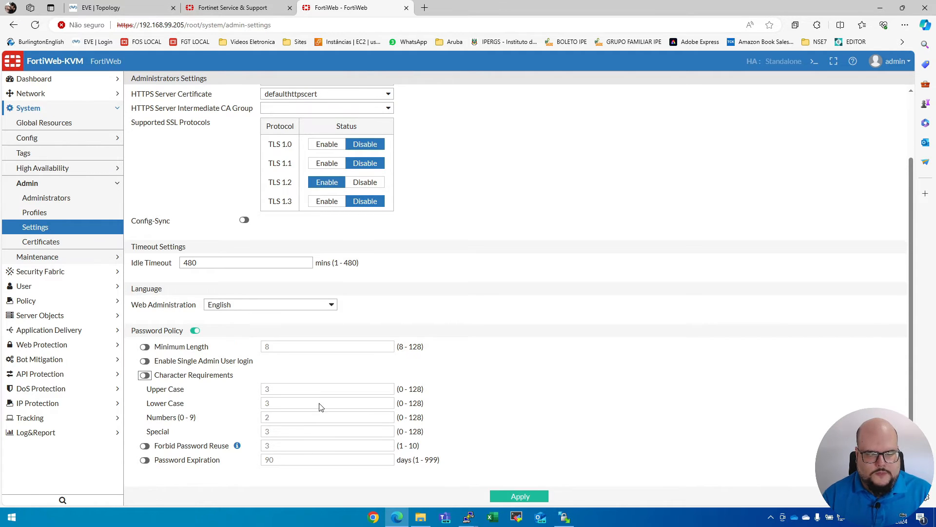
Apply the administrators settings and open the admin certificates page.
{"action": "scroll", "coordinate": [321, 407], "scroll_direction": "up", "scroll_amount": 3}
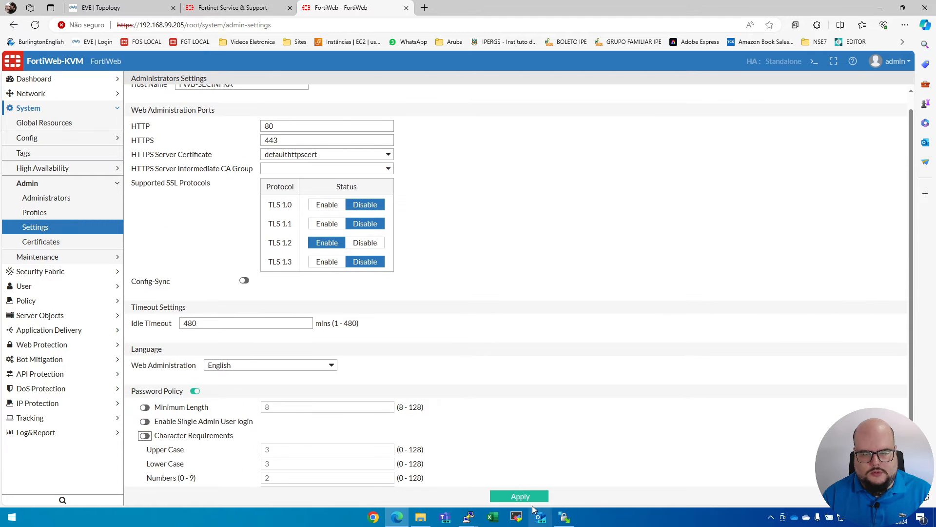
{"action": "left_click", "coordinate": [40, 241]}
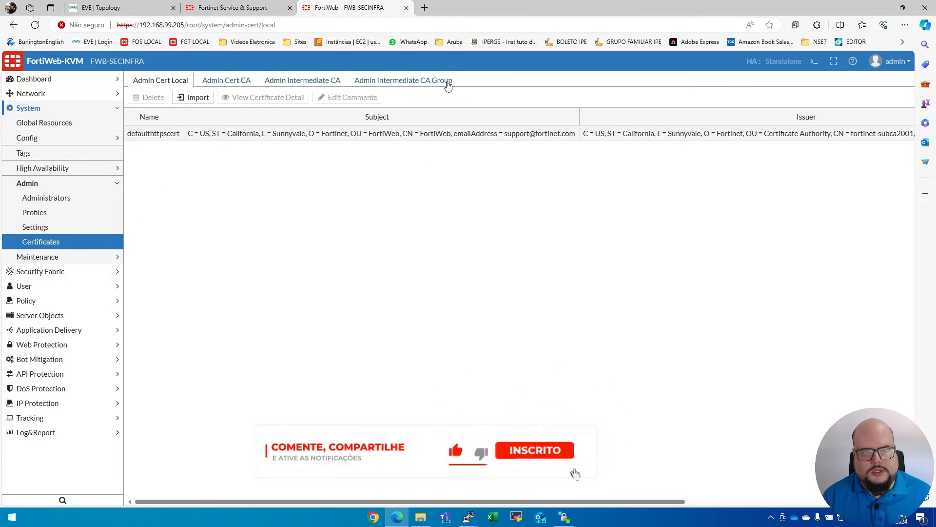
Review the system maintenance pages for Backup & Restore, Firmware and System Time.
{"action": "left_click", "coordinate": [116, 256]}
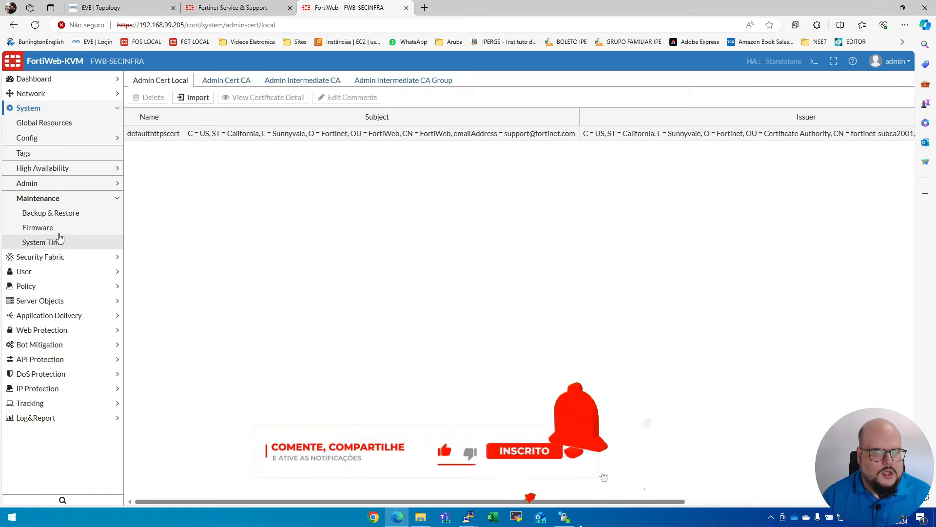
{"action": "left_click", "coordinate": [64, 213]}
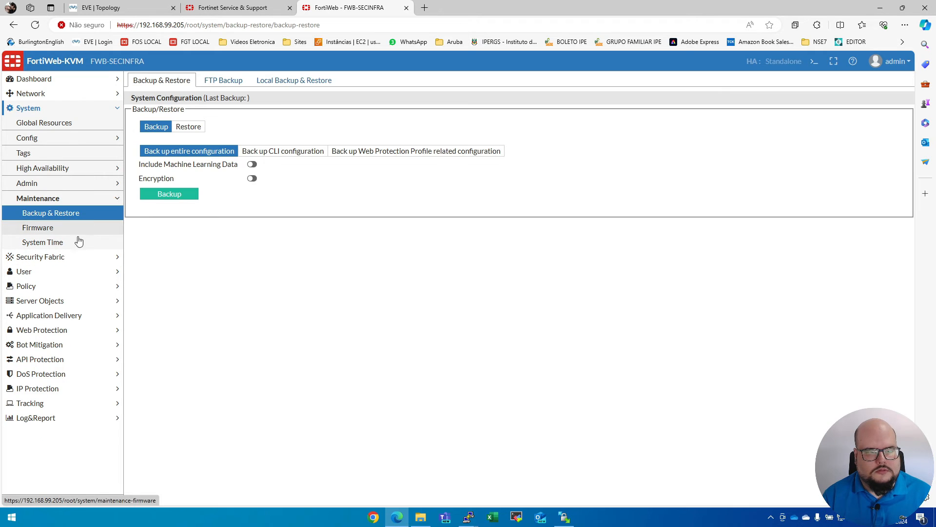
{"action": "left_click", "coordinate": [39, 229]}
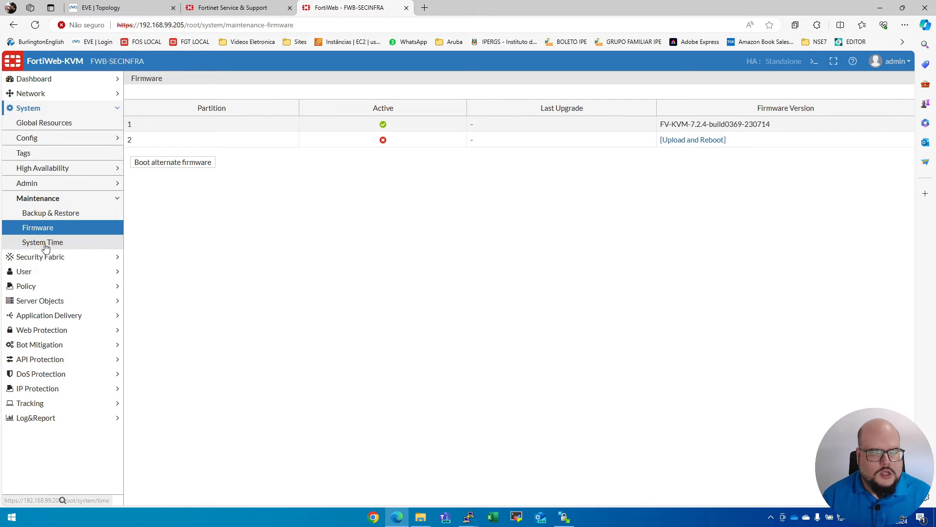
{"action": "left_click", "coordinate": [43, 244]}
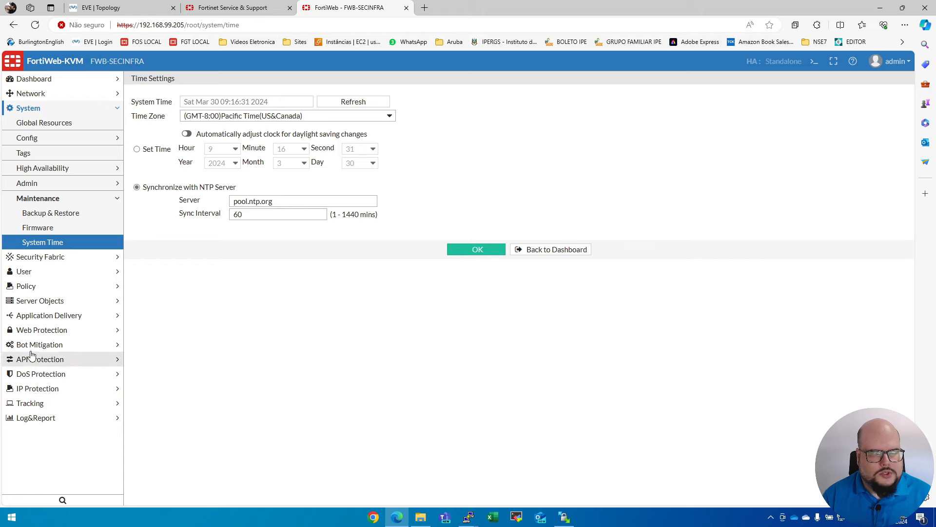
Inspect the FortiGate fabric connector's device settings and the connector types offered for a new external connector.
{"action": "left_click", "coordinate": [73, 257]}
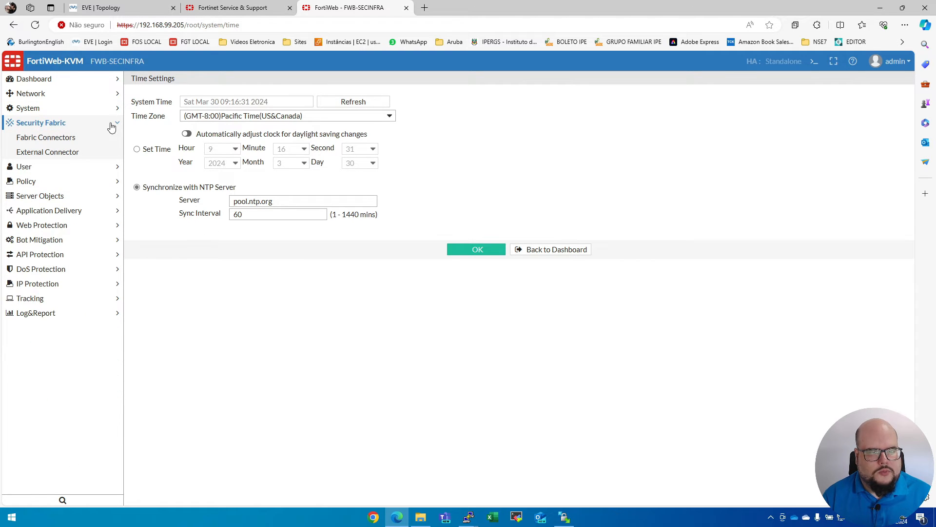
{"action": "left_click", "coordinate": [89, 138]}
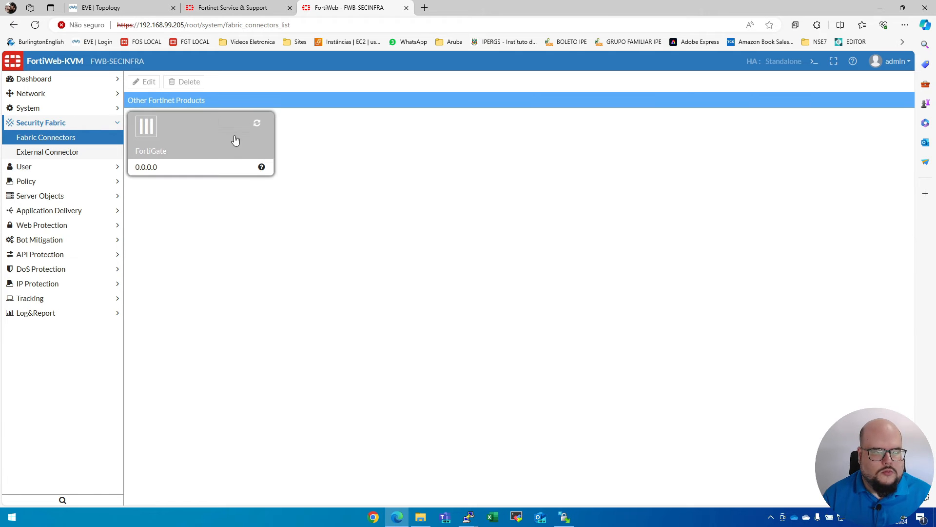
{"action": "left_click", "coordinate": [230, 157]}
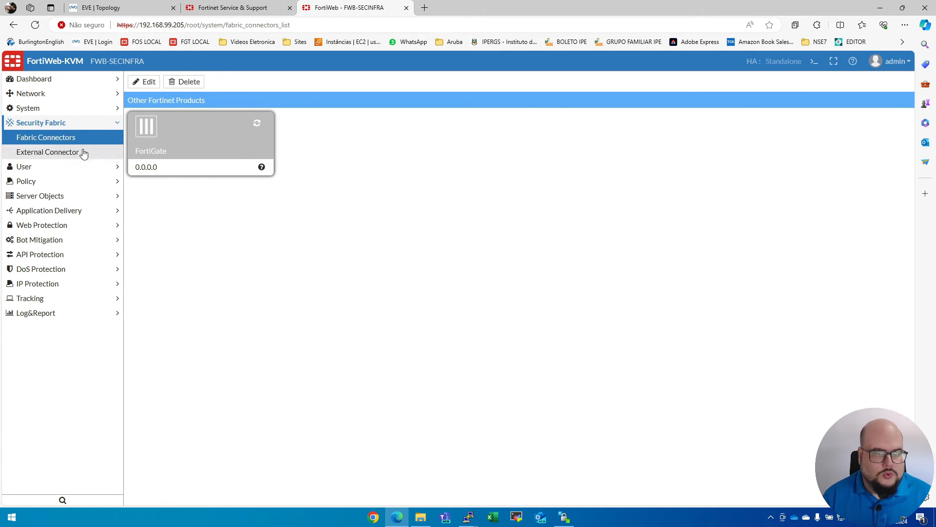
{"action": "double_click", "coordinate": [157, 150]}
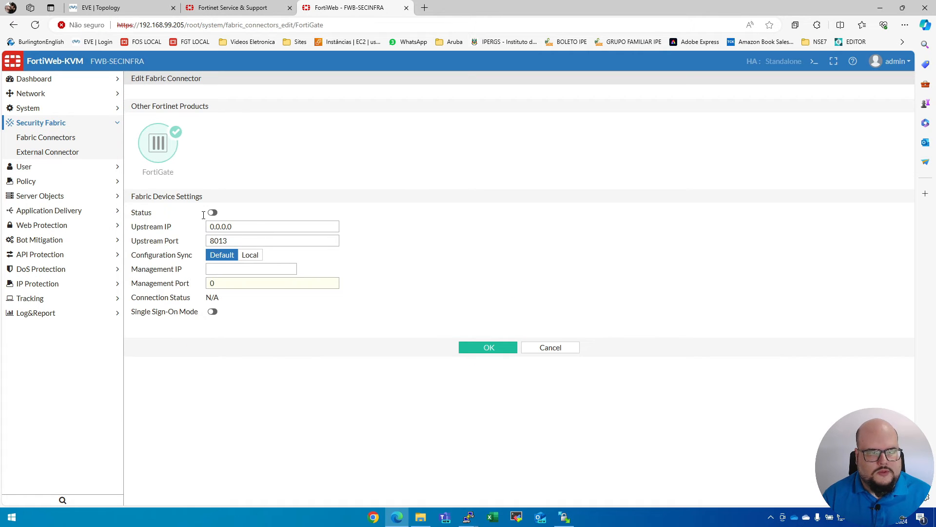
{"action": "left_click", "coordinate": [61, 152]}
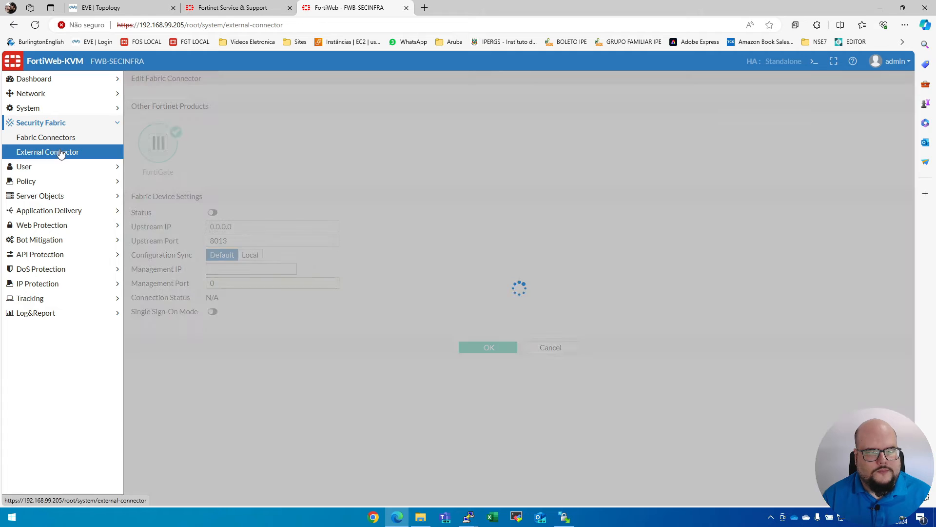
{"action": "left_click", "coordinate": [147, 84]}
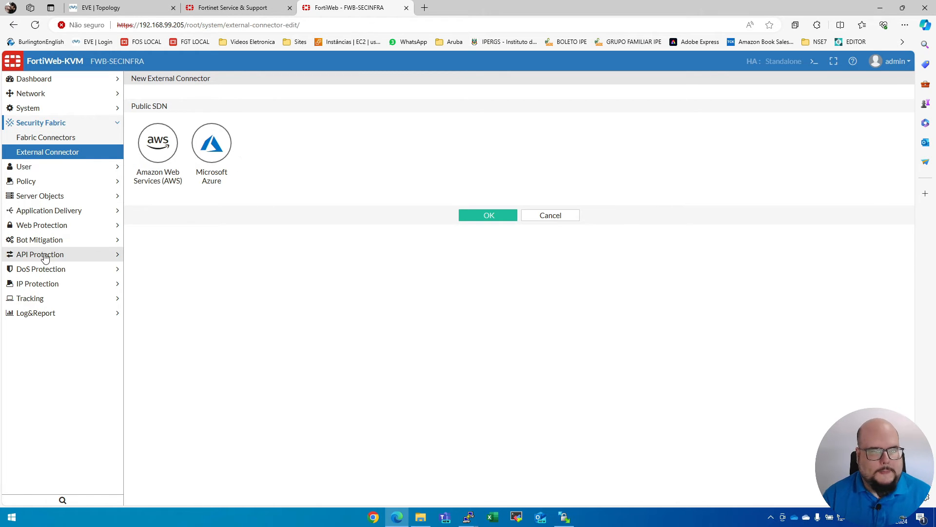
Look over the pages available under User, Policy and Server Objects.
{"action": "left_click", "coordinate": [76, 166]}
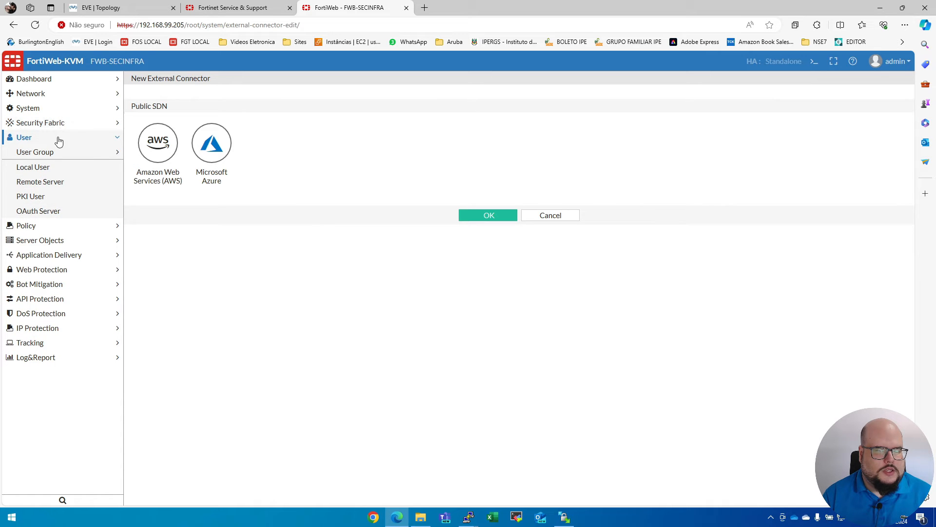
{"action": "left_click", "coordinate": [30, 226]}
{"action": "left_click", "coordinate": [51, 212]}
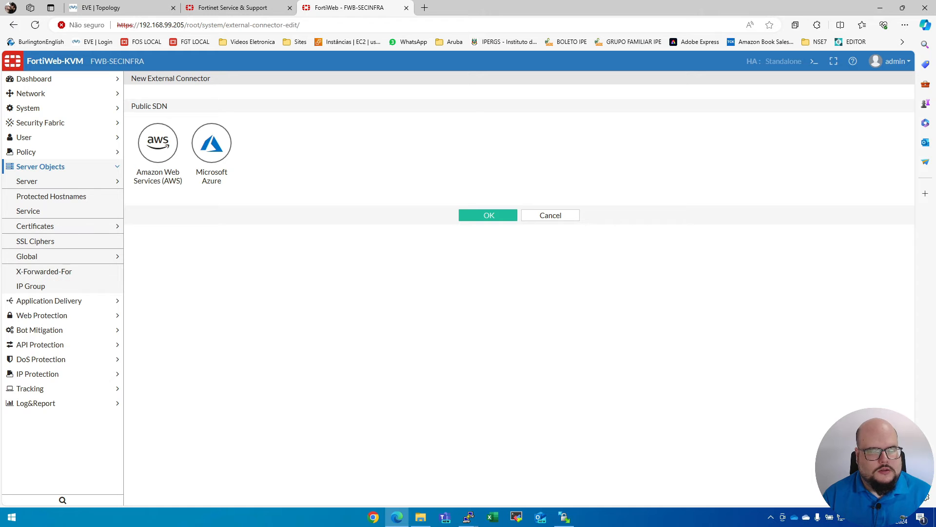
Look over the pages available under Application Delivery, Web Protection, Bot Mitigation, API Protection, DoS Protection, IP Protection and Tracking.
{"action": "left_click", "coordinate": [47, 301]}
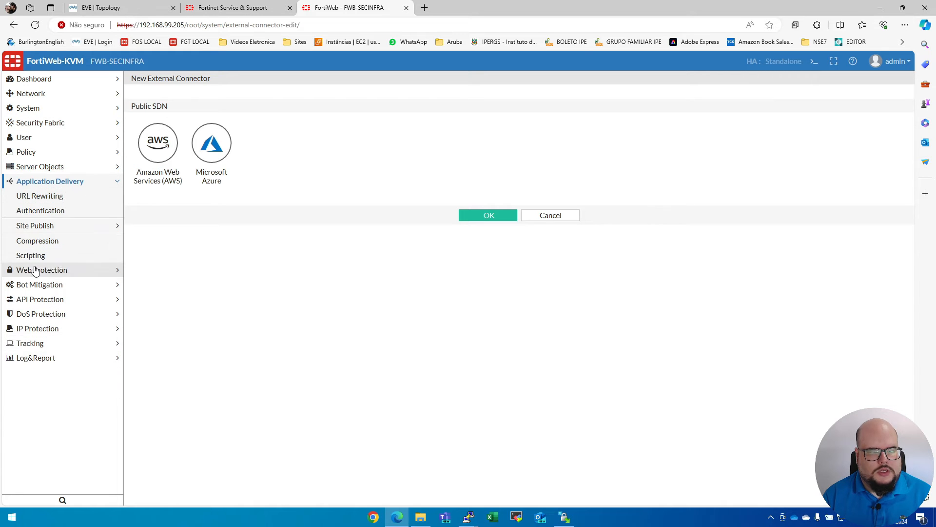
{"action": "left_click", "coordinate": [32, 270]}
{"action": "left_click", "coordinate": [31, 325]}
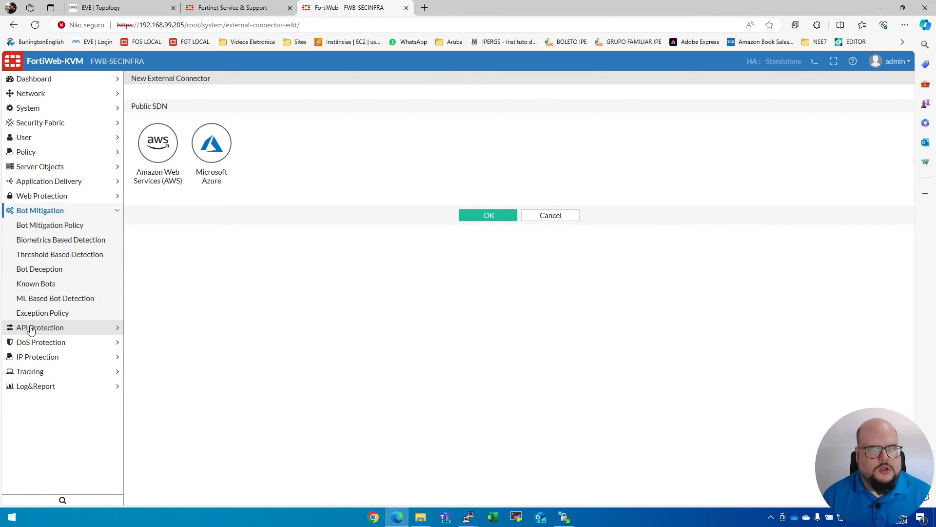
{"action": "left_click", "coordinate": [34, 326]}
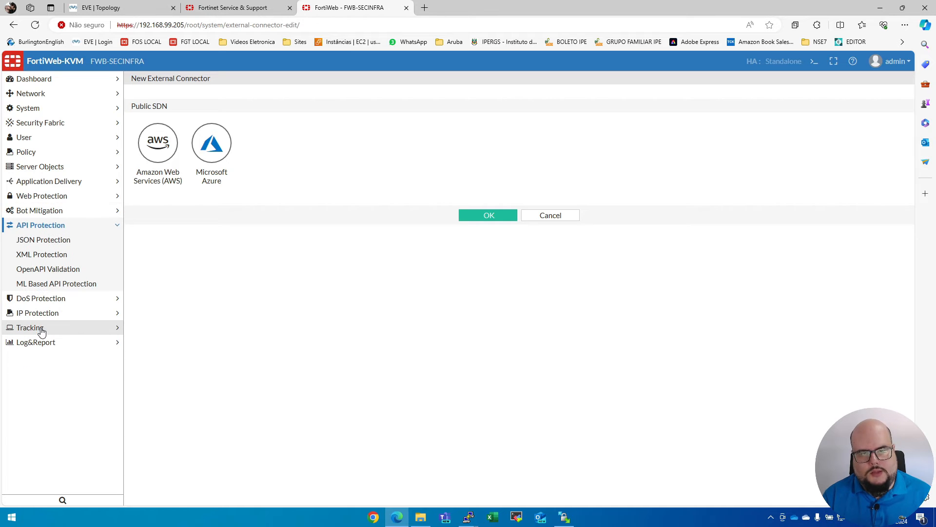
{"action": "left_click", "coordinate": [51, 300]}
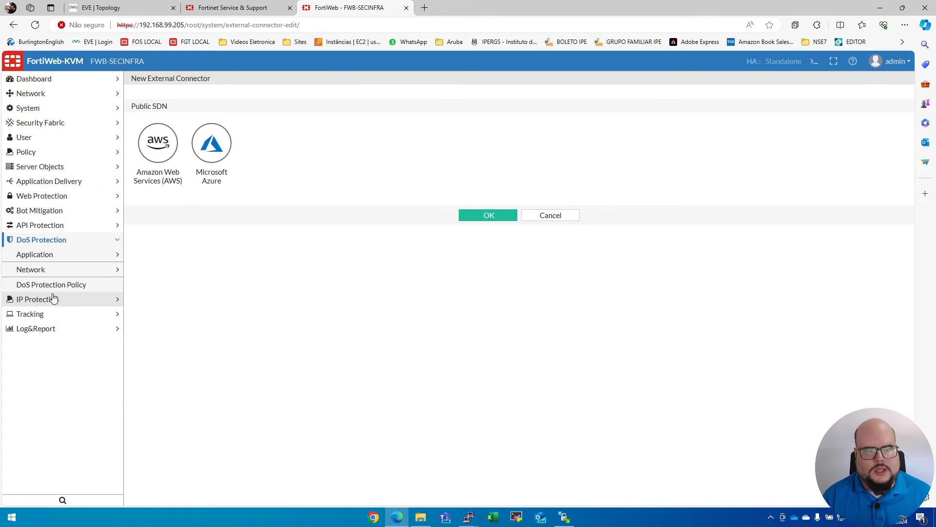
{"action": "left_click", "coordinate": [52, 302]}
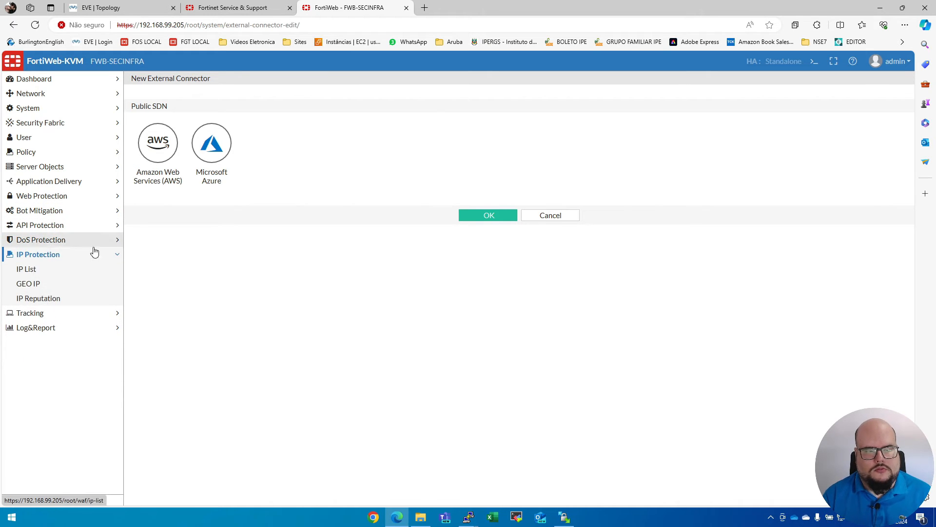
{"action": "left_click", "coordinate": [28, 317]}
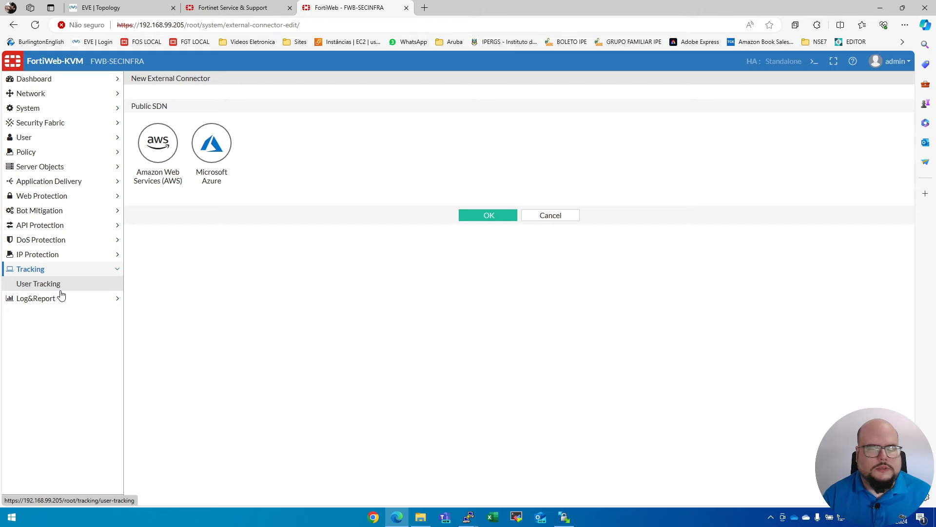
Review the Log Access pages for attack, event and traffic logs and the log download options.
{"action": "left_click", "coordinate": [39, 299]}
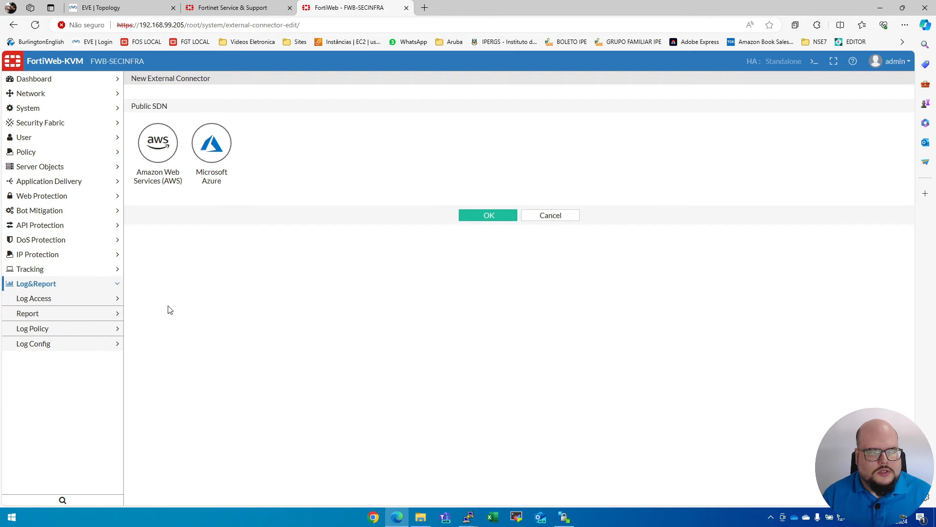
{"action": "left_click", "coordinate": [51, 299]}
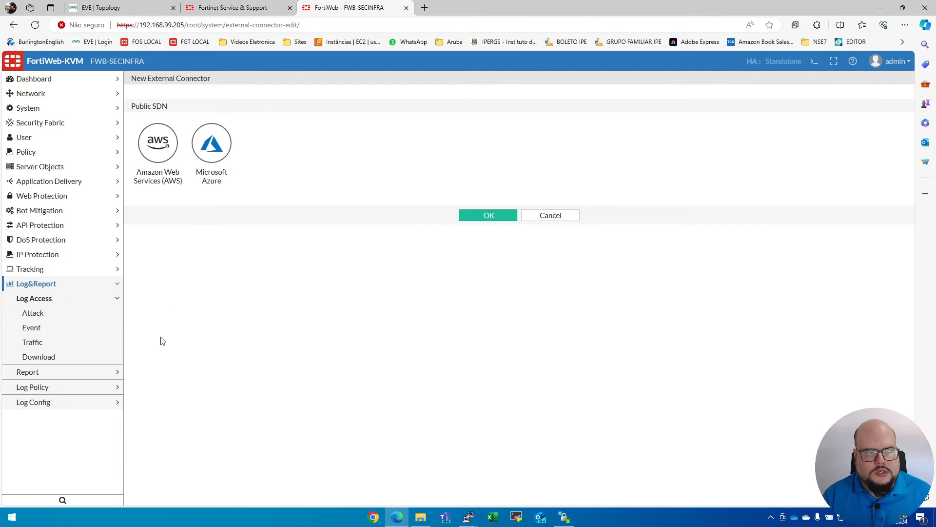
{"action": "left_click", "coordinate": [55, 316]}
{"action": "left_click", "coordinate": [41, 328]}
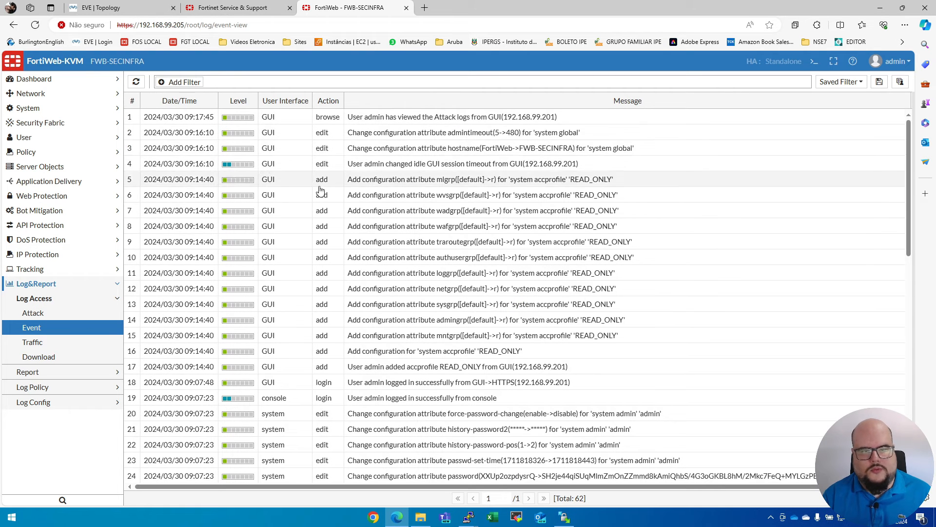
{"action": "scroll", "coordinate": [320, 190], "scroll_direction": "down", "scroll_amount": 3}
{"action": "left_click", "coordinate": [58, 342]}
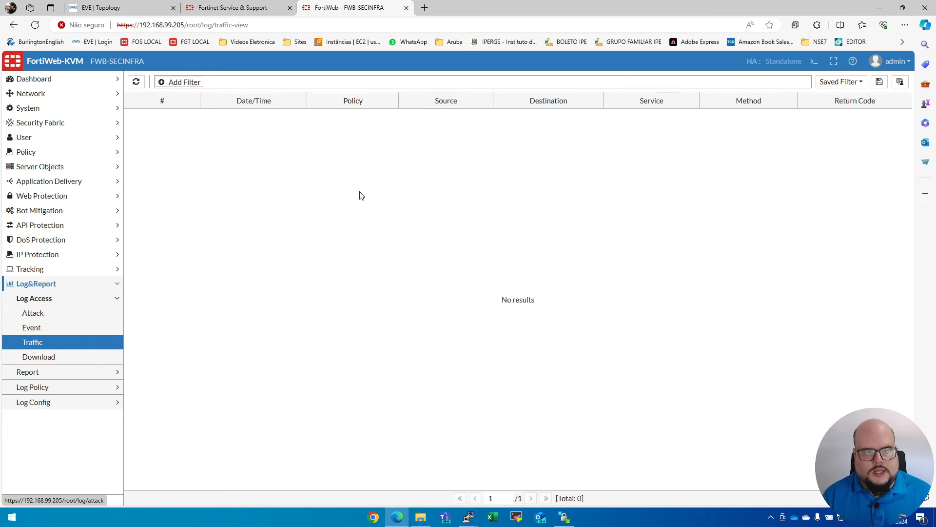
{"action": "left_click", "coordinate": [57, 359]}
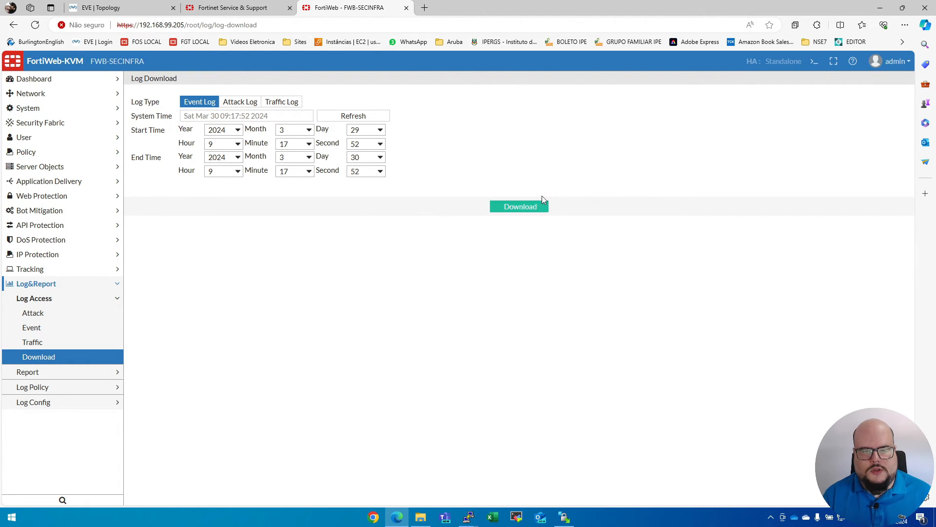
Review the Report Config and Report Browse pages.
{"action": "left_click", "coordinate": [72, 372]}
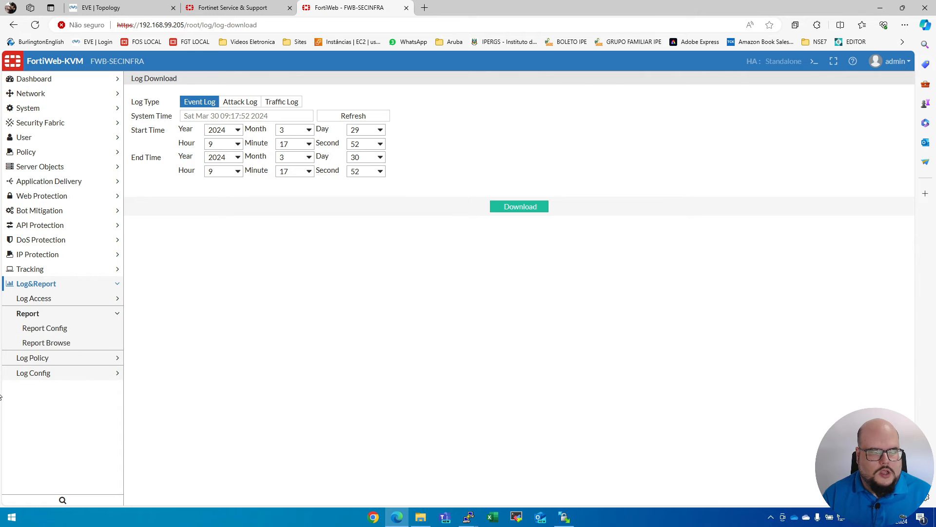
{"action": "left_click", "coordinate": [61, 332]}
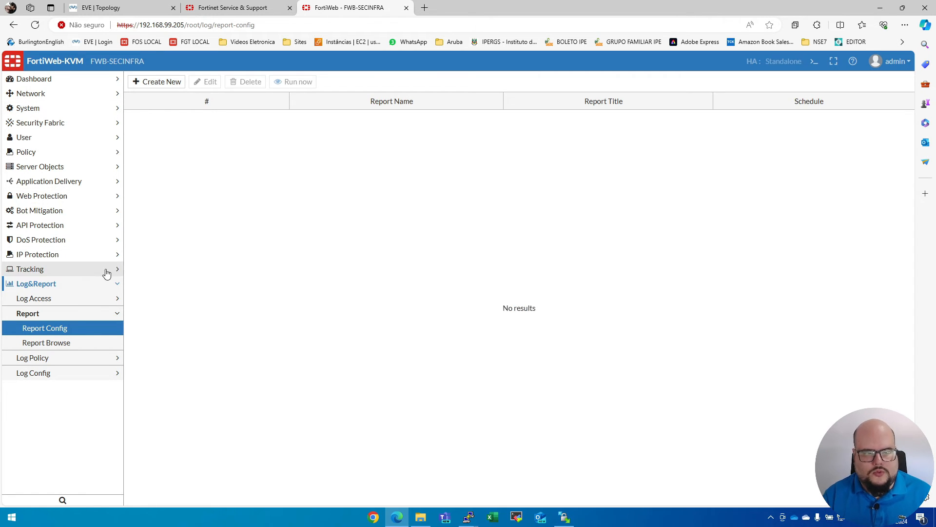
{"action": "left_click", "coordinate": [43, 342]}
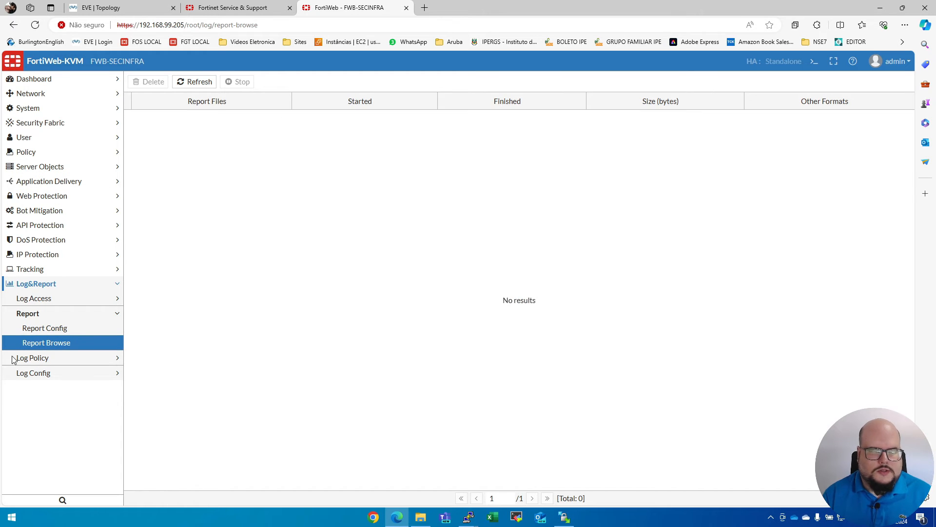
Examine the settings offered for a new email log policy.
{"action": "left_click", "coordinate": [54, 358]}
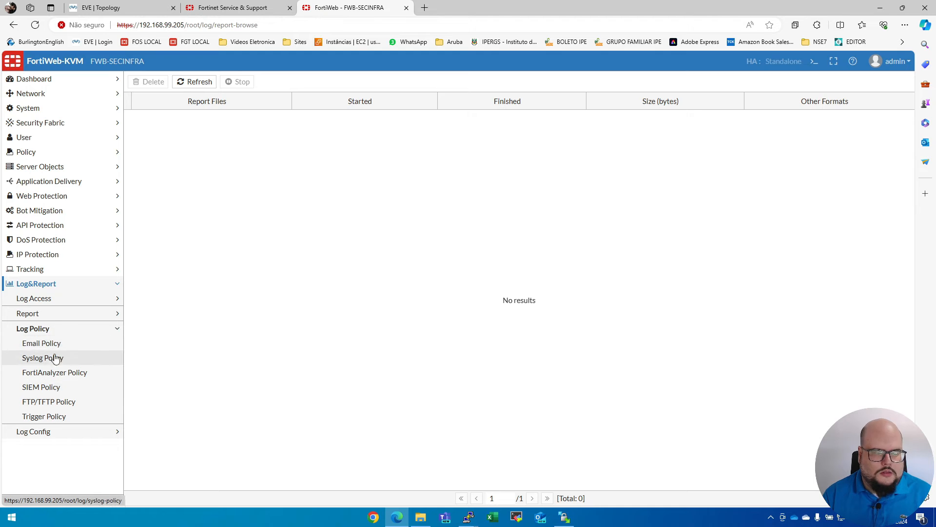
{"action": "left_click", "coordinate": [35, 347]}
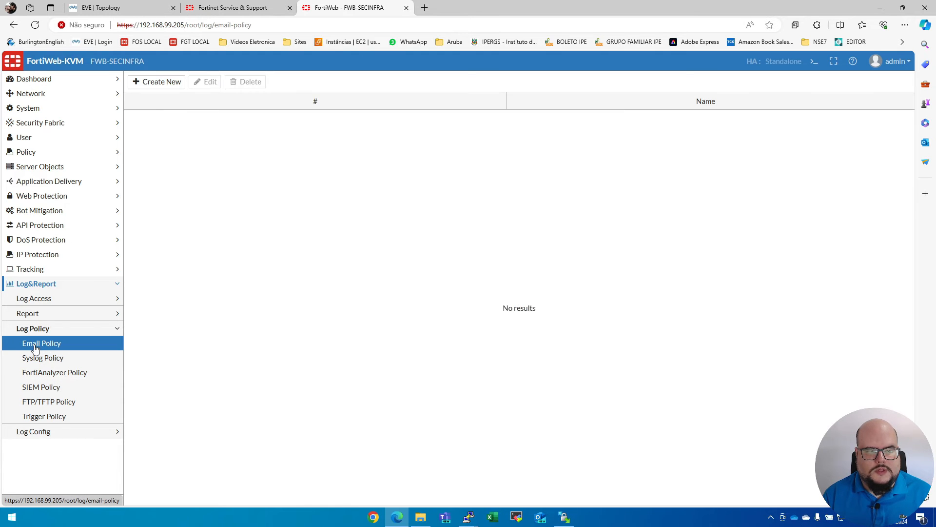
{"action": "left_click", "coordinate": [160, 81]}
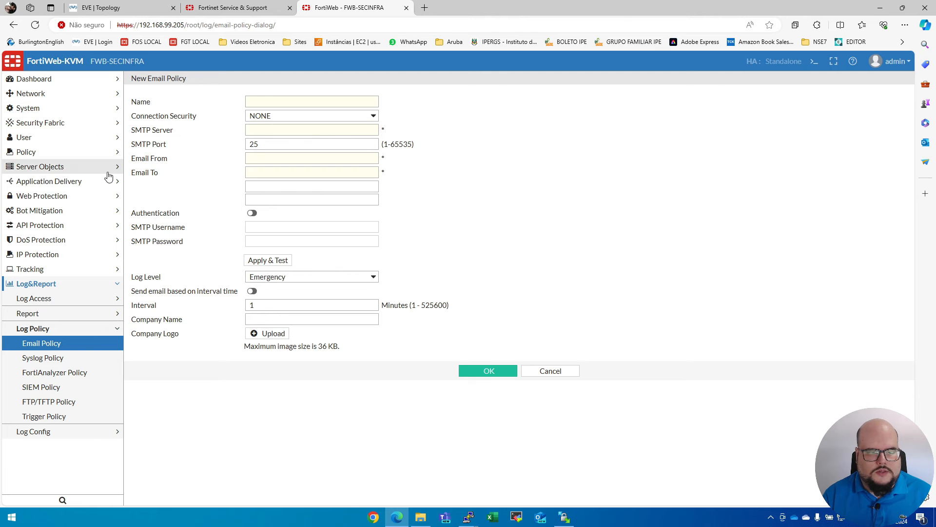
View the syslog policy list and examine the form for a new SIEM policy.
{"action": "left_click", "coordinate": [43, 356]}
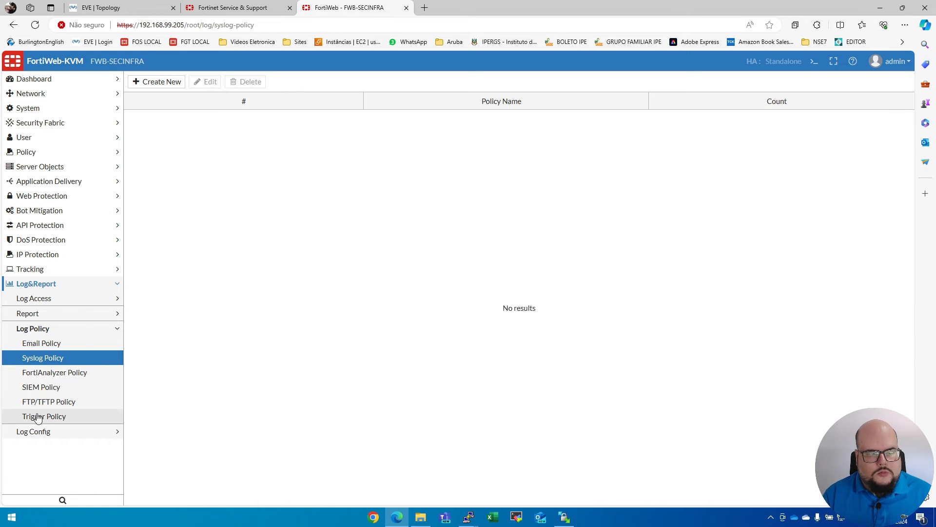
{"action": "left_click", "coordinate": [43, 388]}
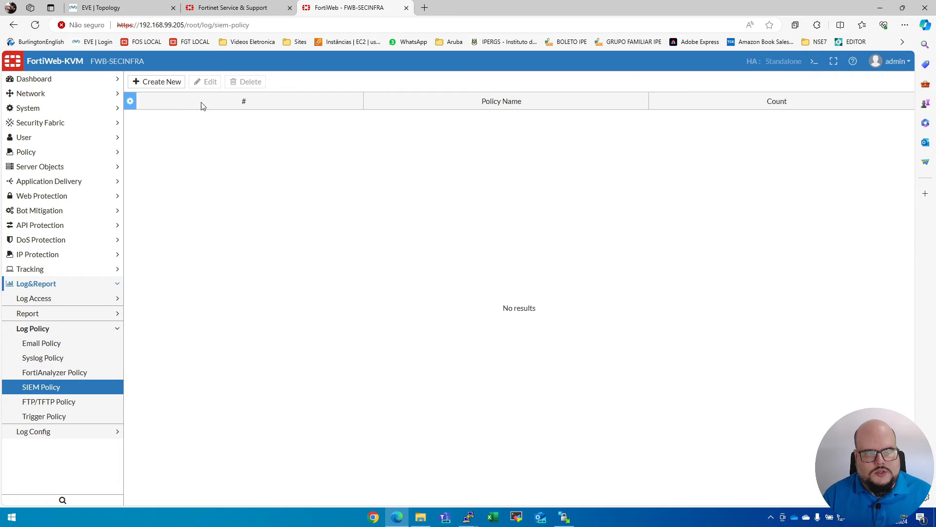
{"action": "left_click", "coordinate": [168, 84]}
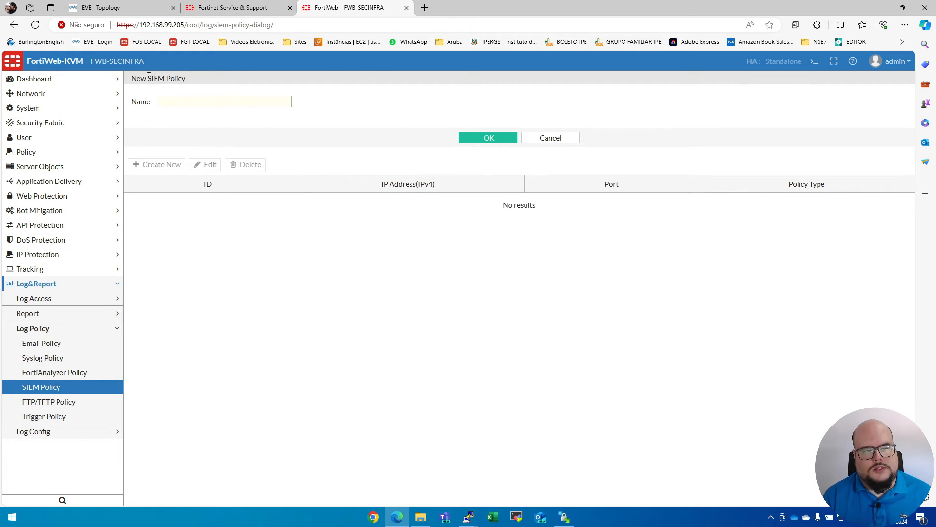
{"action": "left_click_drag", "start_coordinate": [148, 76], "coordinate": [203, 81]}
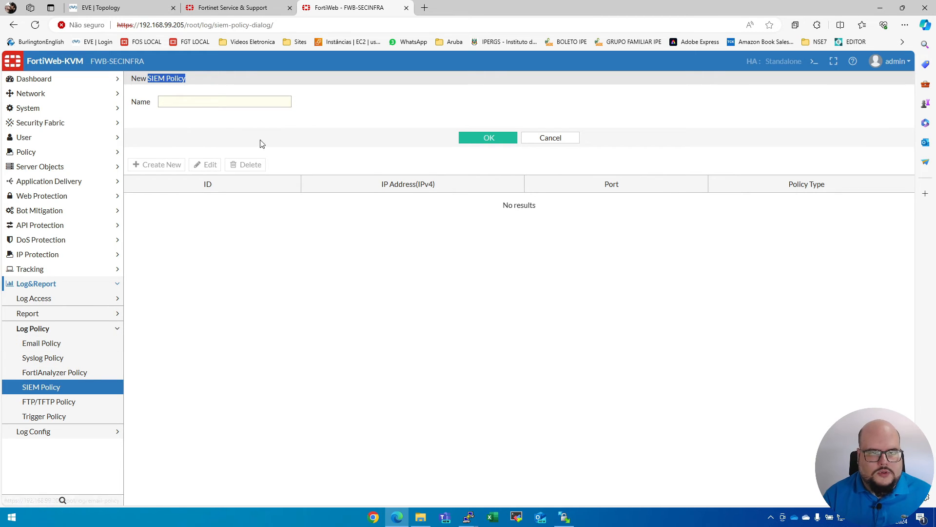
Create a syslog policy named SYSLOG.
{"action": "left_click", "coordinate": [47, 357]}
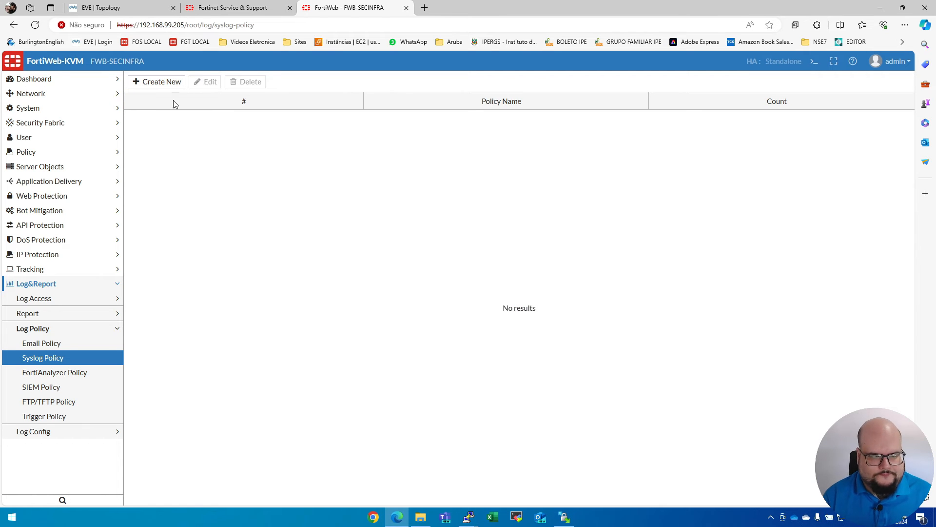
{"action": "left_click", "coordinate": [155, 83]}
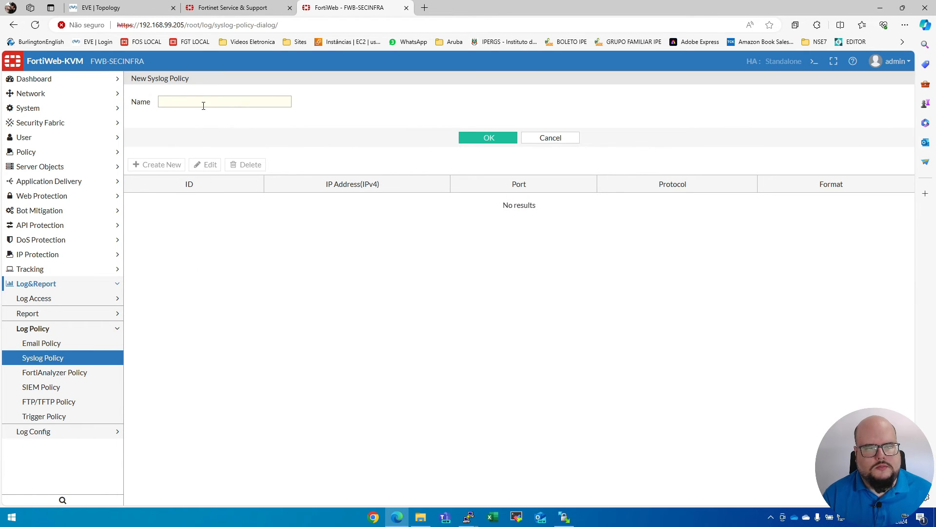
{"action": "left_click", "coordinate": [203, 105]}
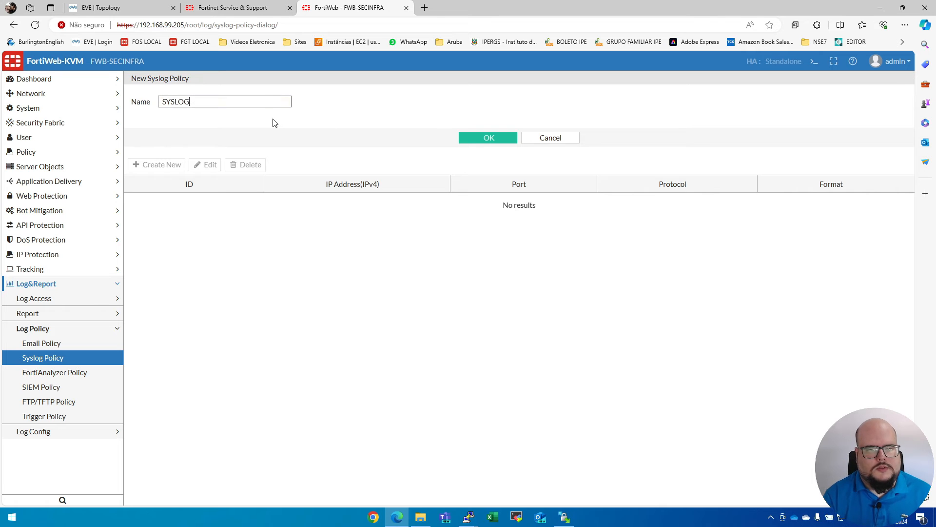
{"action": "type", "text": "SYSLOG"}
{"action": "left_click", "coordinate": [482, 138]}
Examine the new syslog server's address, port, protocol and format options, then leave the policy without adding a server.
{"action": "left_click", "coordinate": [156, 164]}
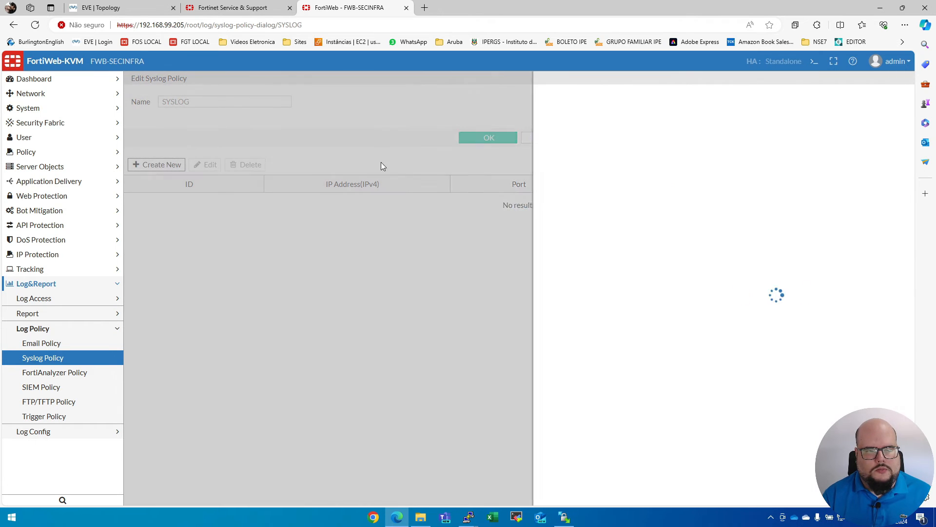
{"action": "left_click", "coordinate": [536, 115]}
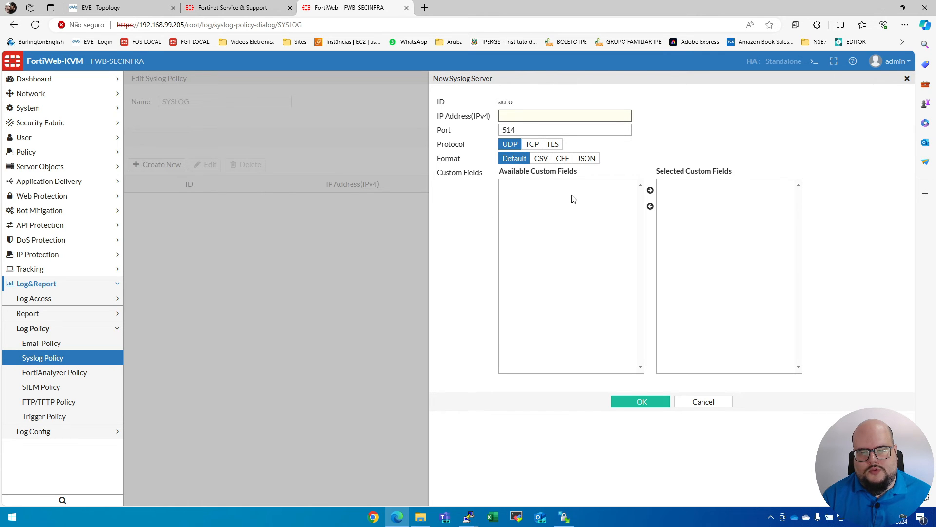
{"action": "left_click", "coordinate": [701, 405]}
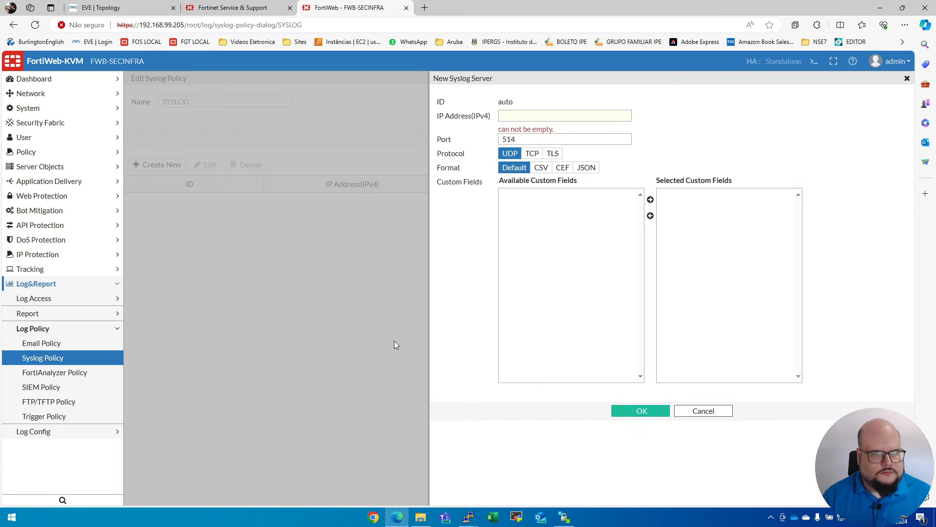
{"action": "left_click", "coordinate": [717, 412]}
{"action": "left_click", "coordinate": [556, 141]}
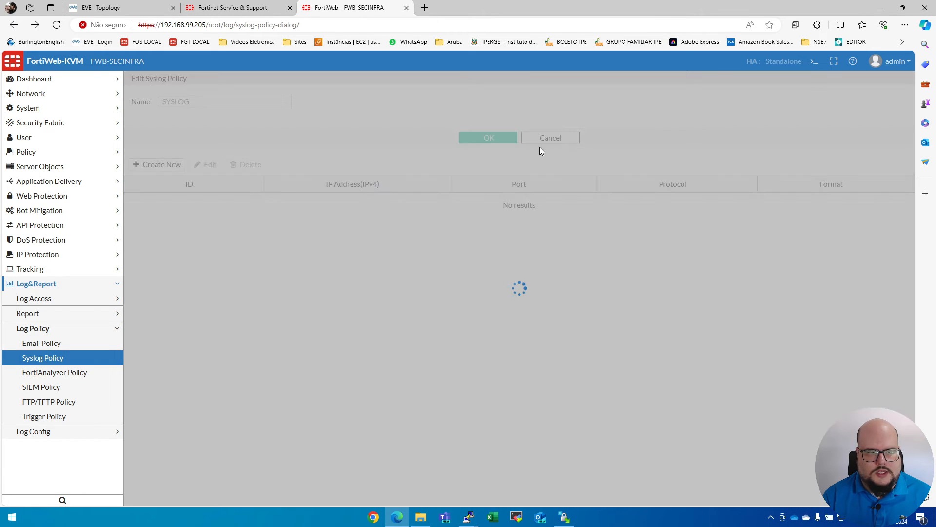
Create a FortiAnalyzer policy named FAZ.
{"action": "left_click", "coordinate": [74, 372]}
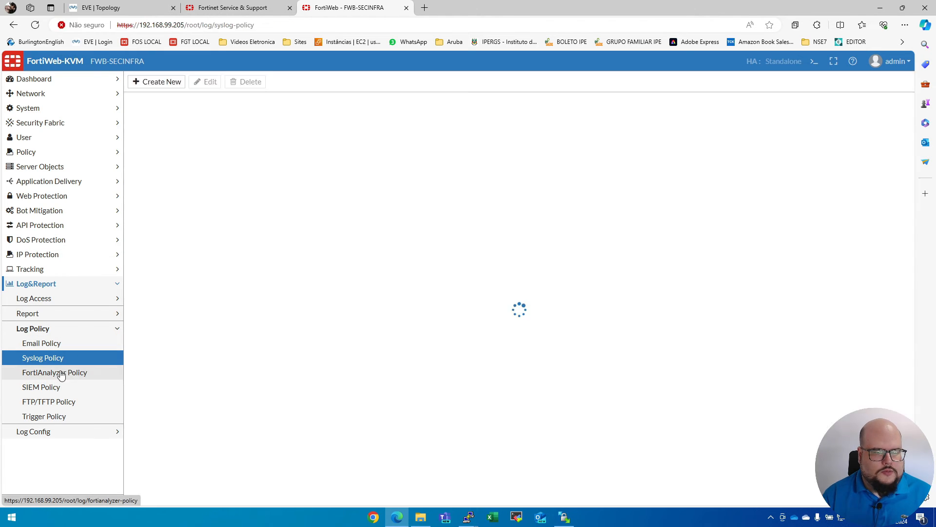
{"action": "left_click", "coordinate": [179, 81]}
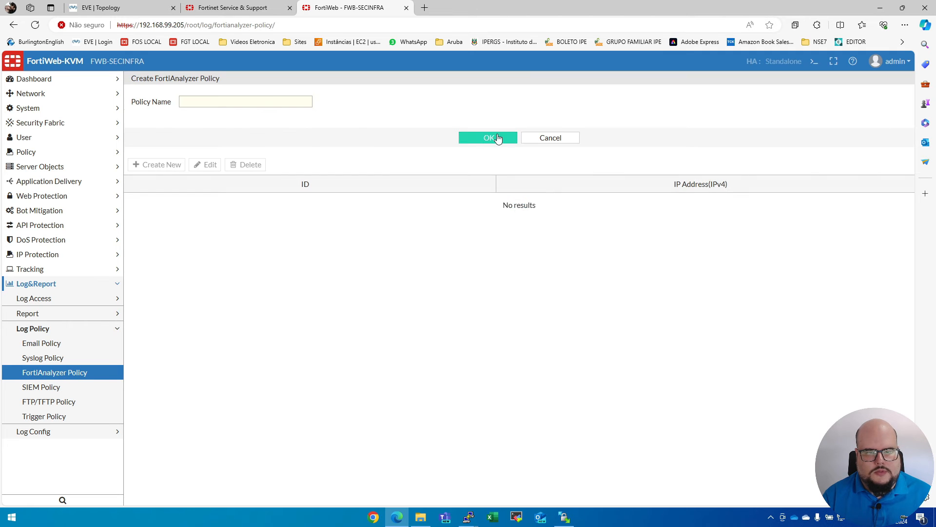
{"action": "left_click", "coordinate": [213, 107]}
{"action": "type", "text": "FAZ"}
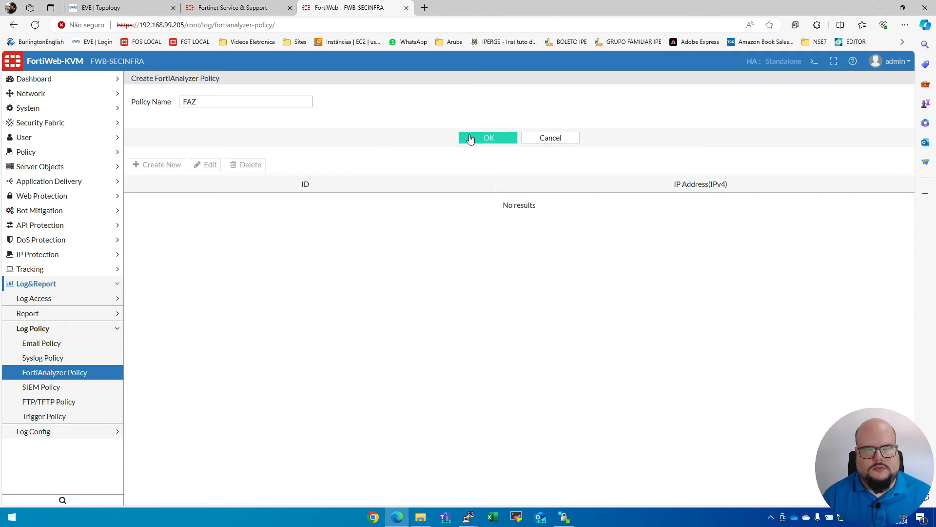
{"action": "left_click", "coordinate": [480, 138]}
Examine the new FortiAnalyzer server form without adding a server and return to the policy list.
{"action": "left_click", "coordinate": [157, 164]}
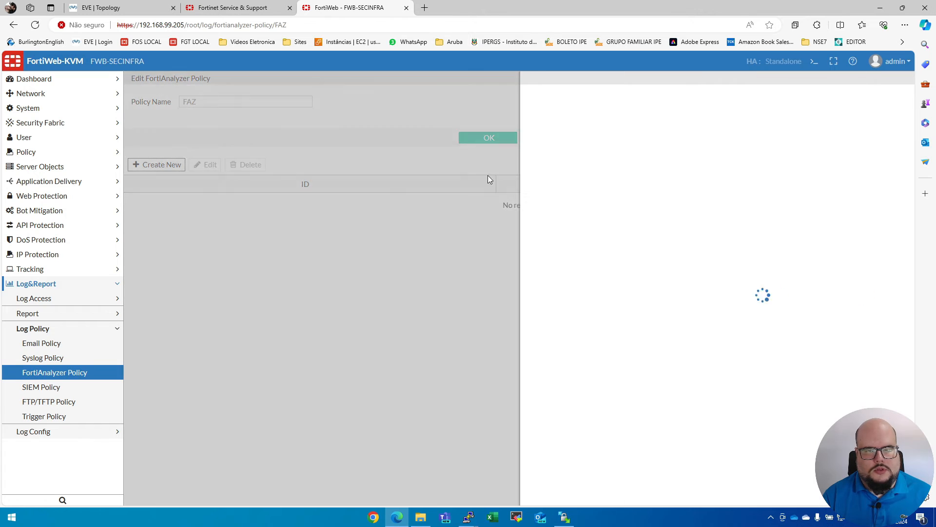
{"action": "left_click", "coordinate": [534, 115]}
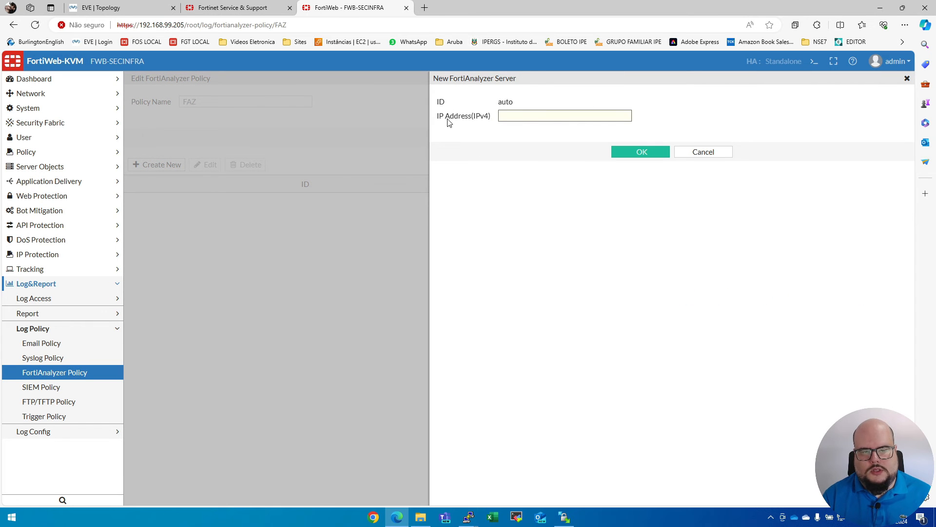
{"action": "left_click", "coordinate": [707, 152]}
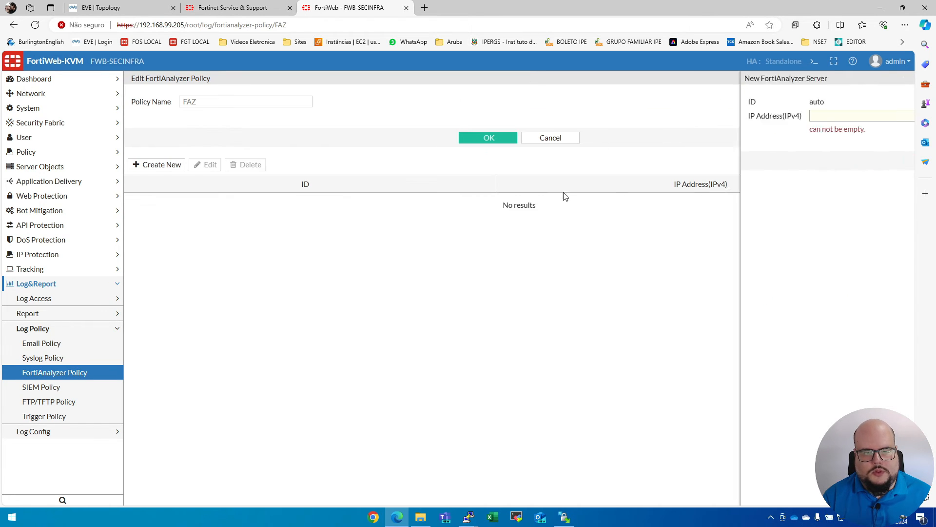
{"action": "left_click", "coordinate": [563, 140]}
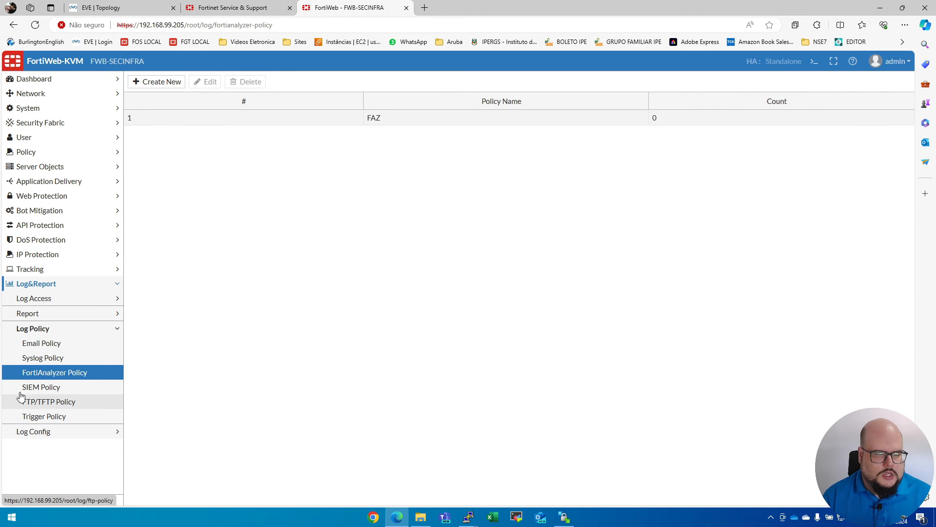
Review the FTP/TFTP policy list and the trigger policy list, and open a blank trigger policy form to examine its fields.
{"action": "left_click", "coordinate": [63, 404]}
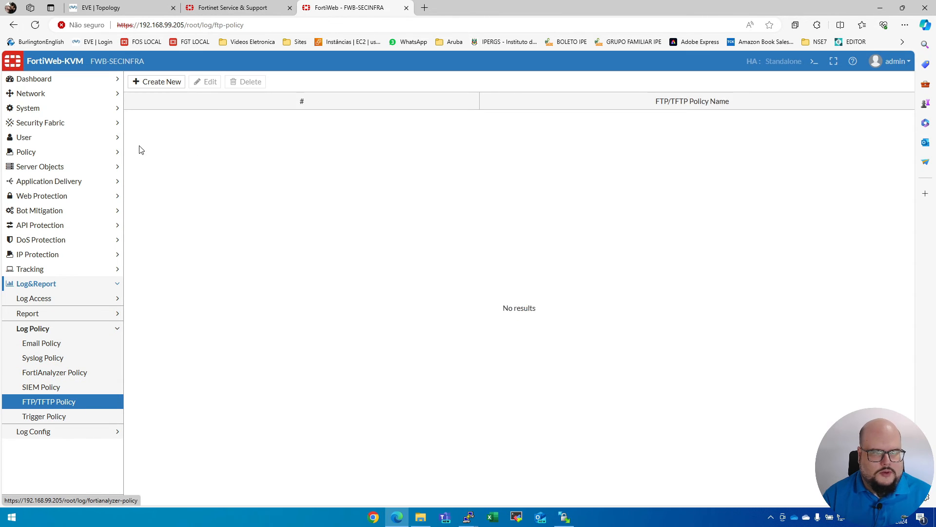
{"action": "left_click", "coordinate": [78, 418]}
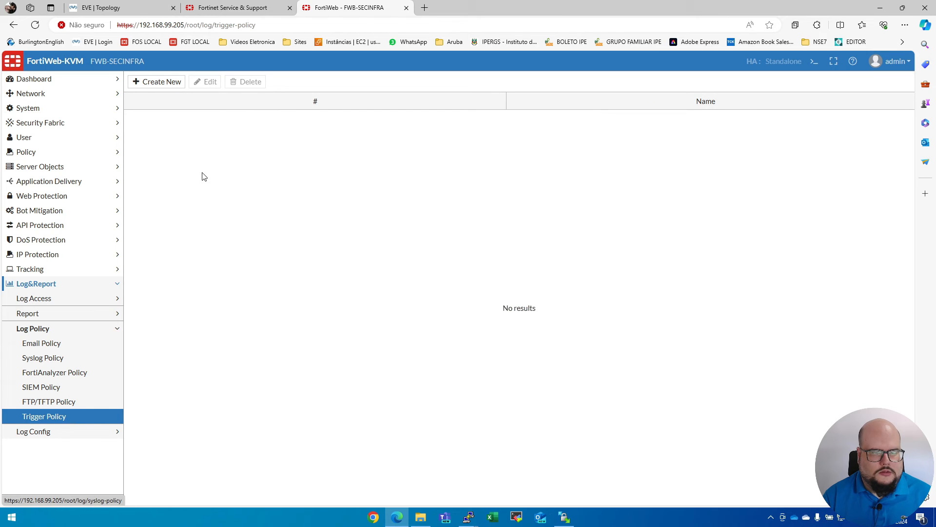
{"action": "left_click", "coordinate": [157, 80]}
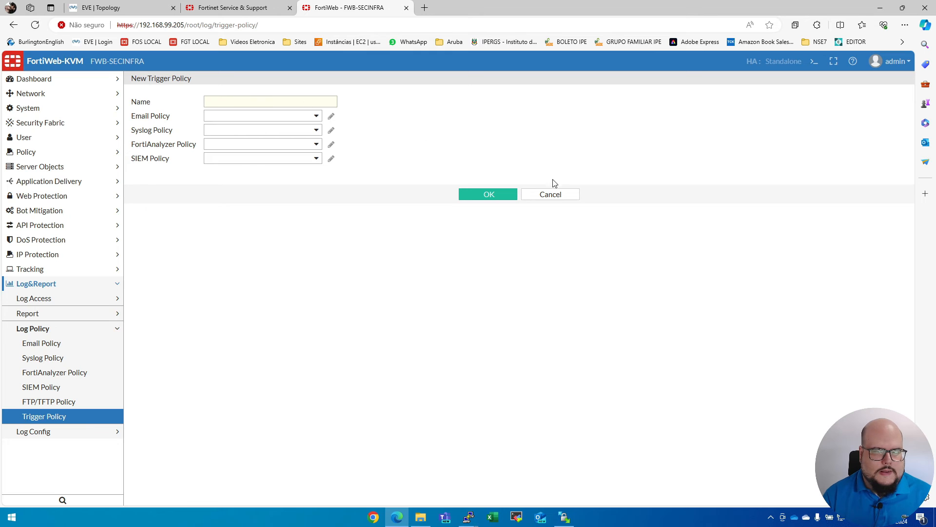
Examine the global log settings, switching syslog on and back off to check its options, and look over the custom fields.
{"action": "left_click", "coordinate": [61, 431]}
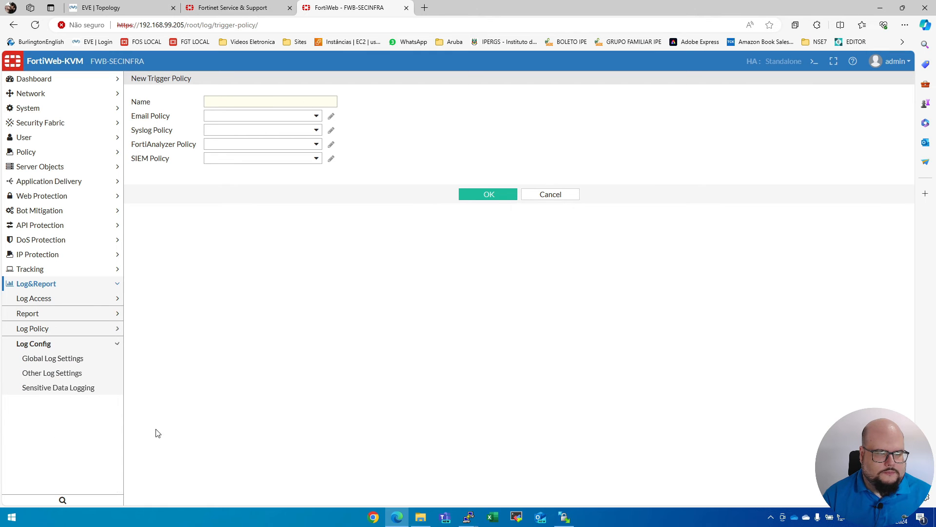
{"action": "left_click", "coordinate": [52, 358]}
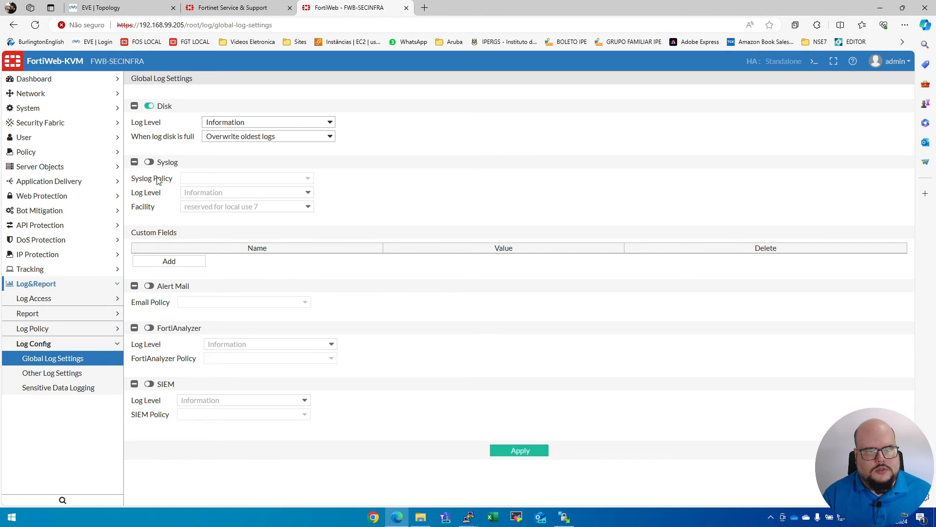
{"action": "left_click", "coordinate": [149, 162]}
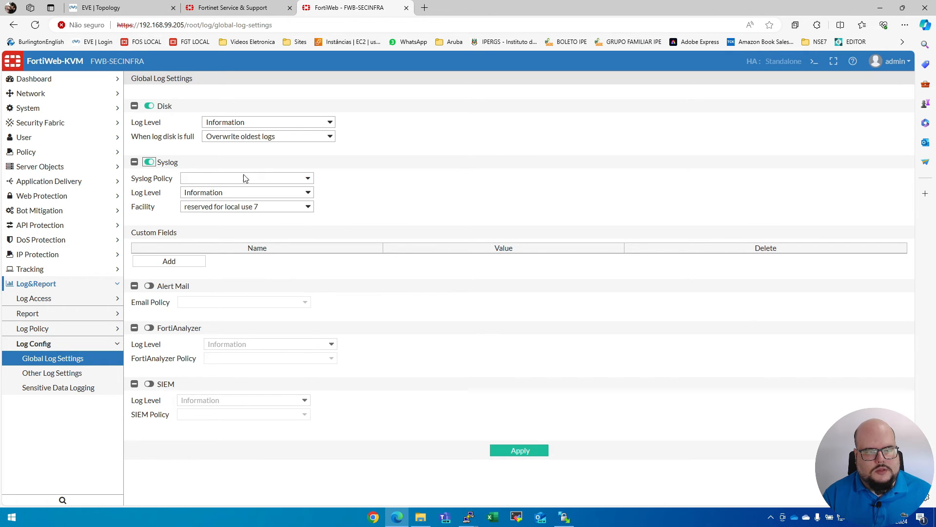
{"action": "left_click", "coordinate": [148, 163]}
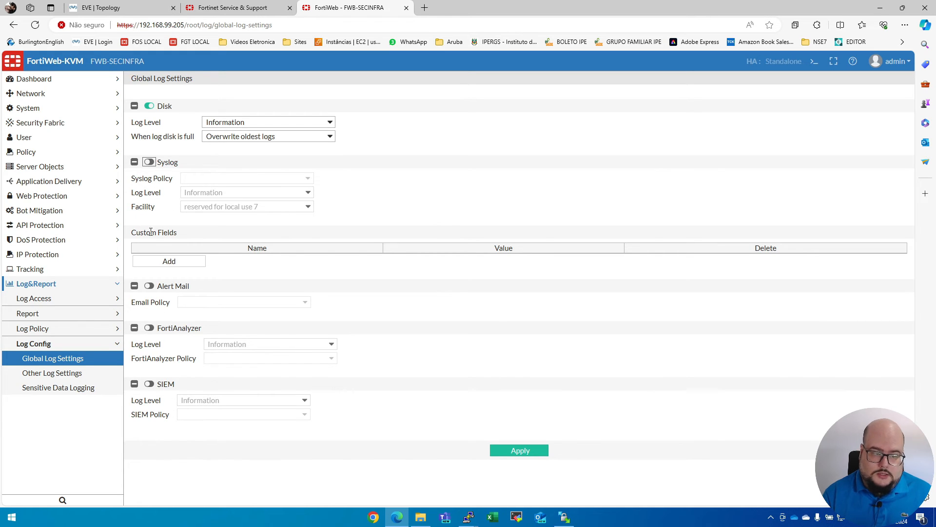
{"action": "left_click_drag", "start_coordinate": [147, 232], "coordinate": [316, 238]}
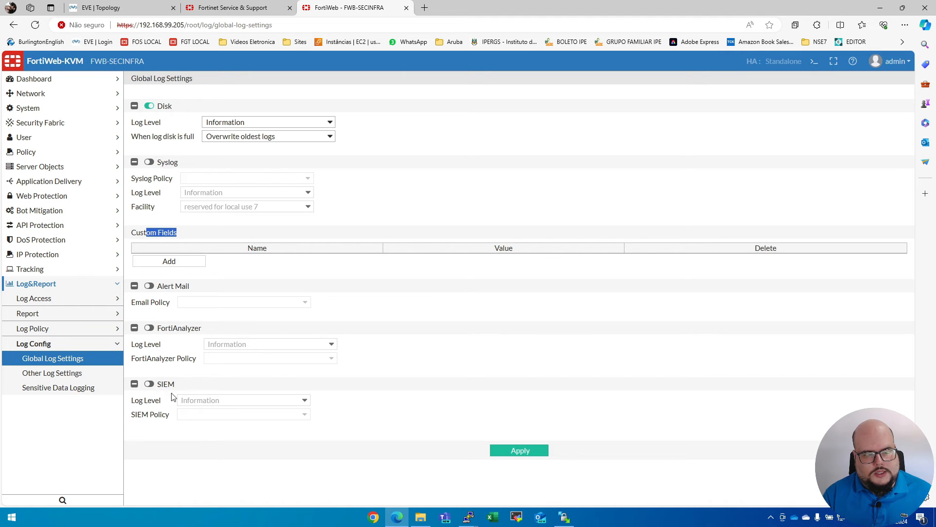
Examine the other log settings, including the log switches, packet payload retention options and system alert thresholds.
{"action": "left_click", "coordinate": [53, 373]}
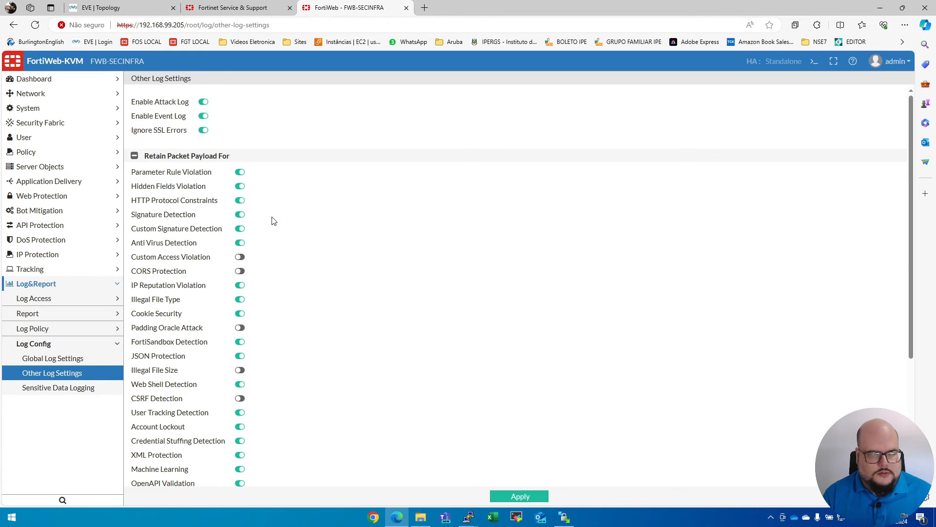
{"action": "scroll", "coordinate": [271, 217], "scroll_direction": "down", "scroll_amount": 2}
{"action": "scroll", "coordinate": [269, 213], "scroll_direction": "up", "scroll_amount": 3}
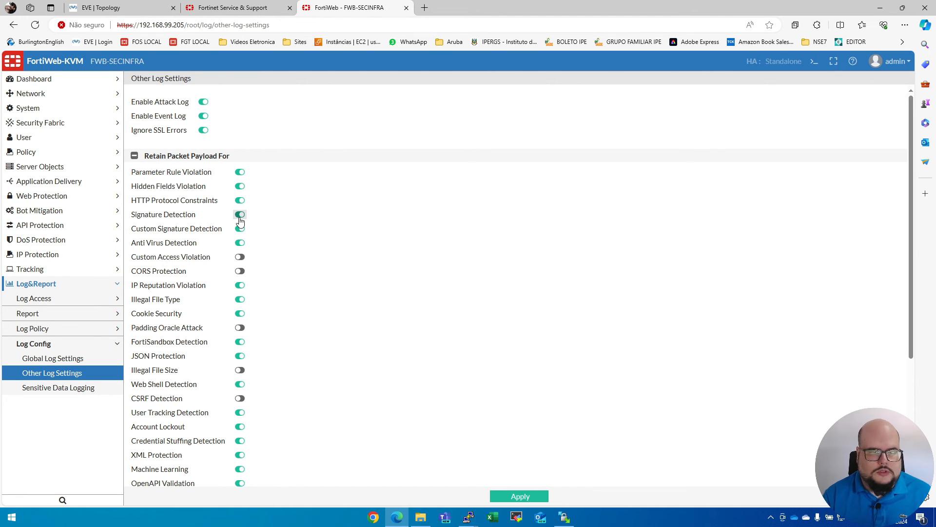
{"action": "scroll", "coordinate": [240, 220], "scroll_direction": "down", "scroll_amount": 4}
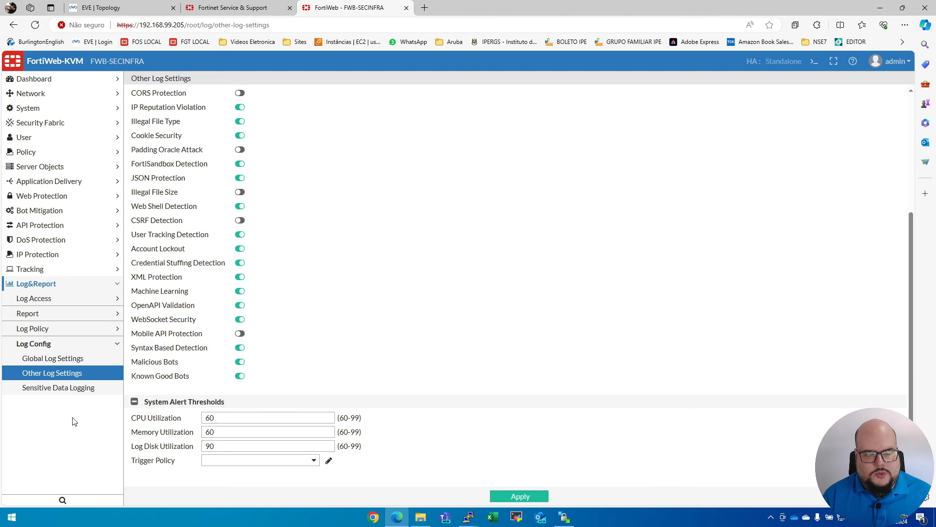
Enter 75 as the CPU utilization alert threshold and select the memory utilization value without applying the settings.
{"action": "double_click", "coordinate": [229, 413]}
{"action": "type", "text": "75"}
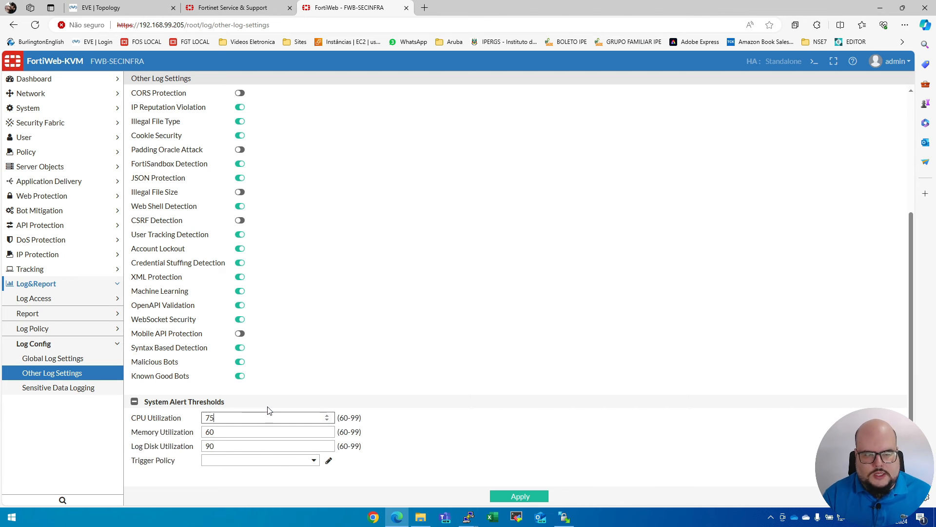
{"action": "left_click_drag", "start_coordinate": [227, 431], "coordinate": [180, 434]}
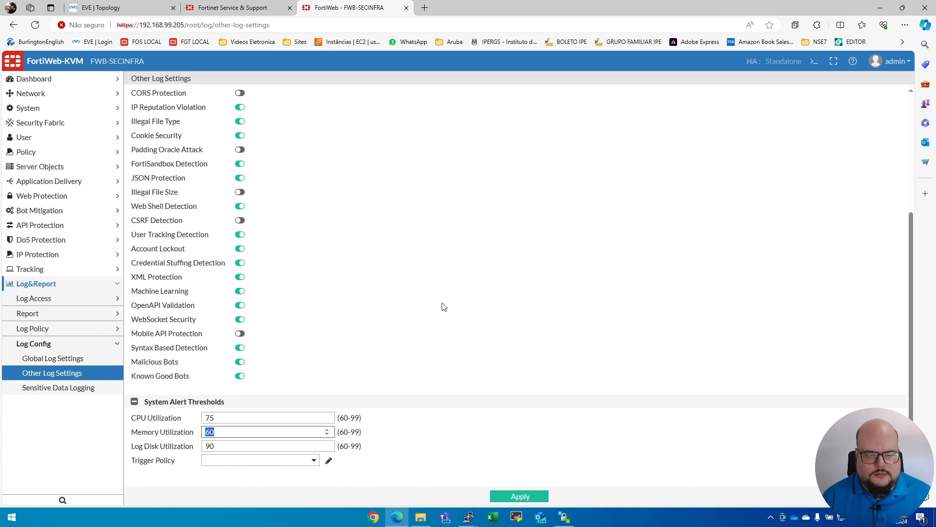
Examine the new trigger policy form for the system alert thresholds, then cancel it without creating a policy.
{"action": "left_click", "coordinate": [251, 460]}
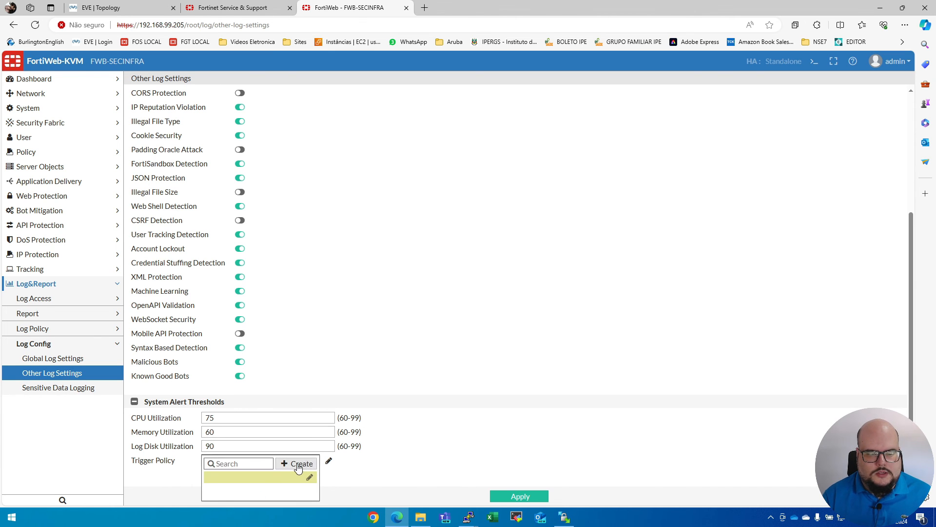
{"action": "left_click", "coordinate": [299, 464]}
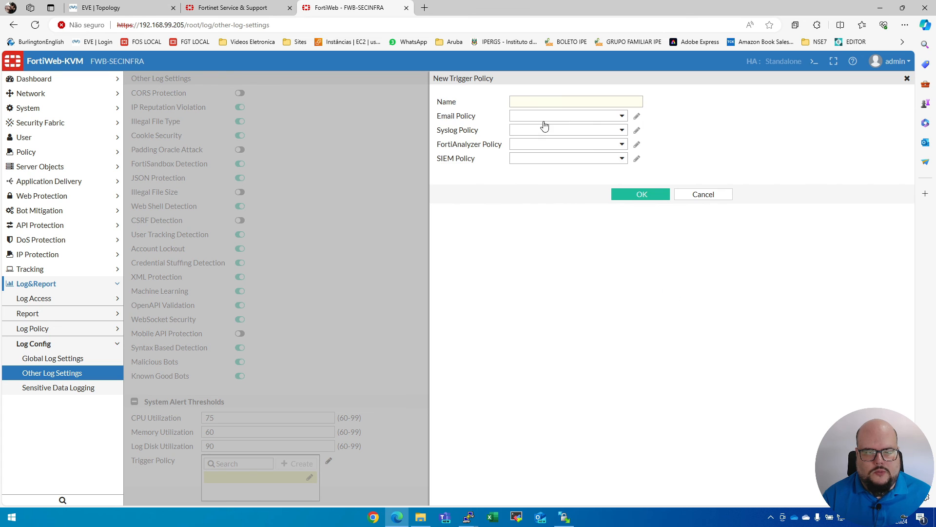
{"action": "left_click", "coordinate": [702, 194]}
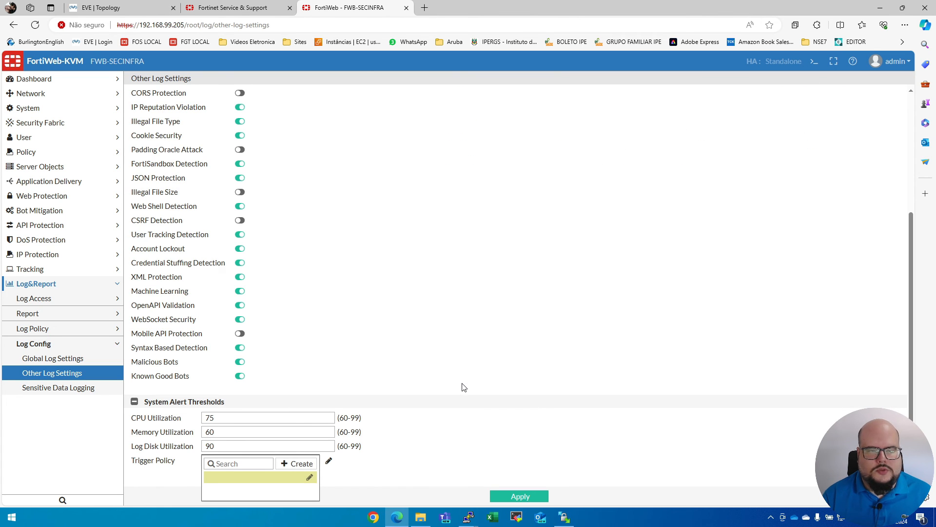
Open a new custom sensitive rule under sensitive data logging to examine its mask and field options.
{"action": "left_click", "coordinate": [74, 387]}
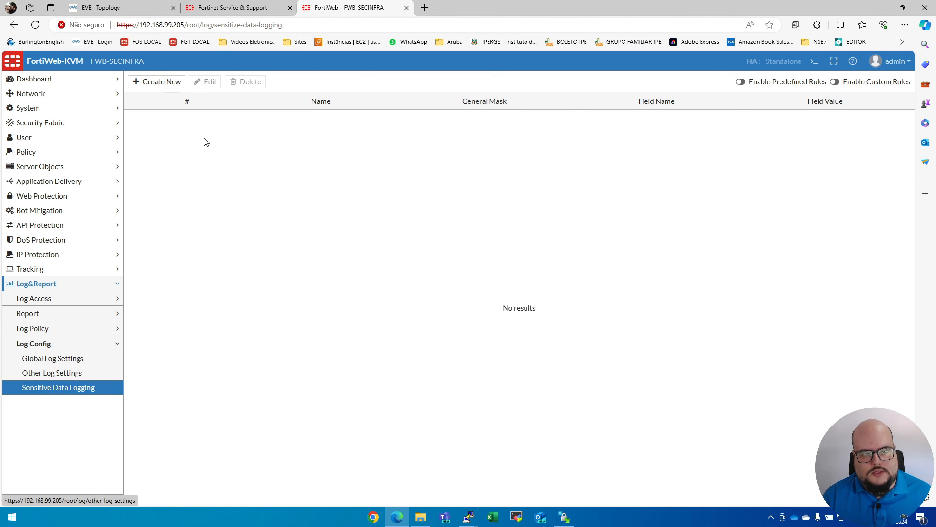
{"action": "left_click", "coordinate": [146, 82]}
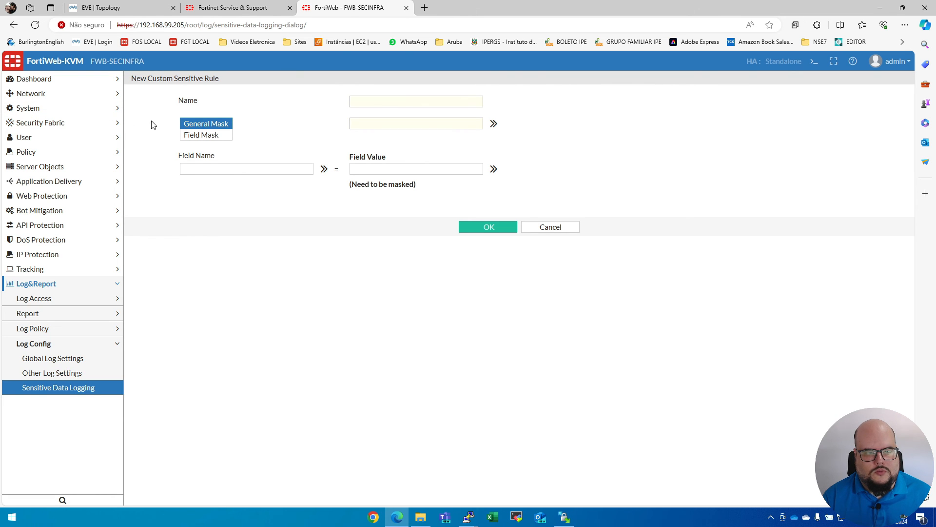